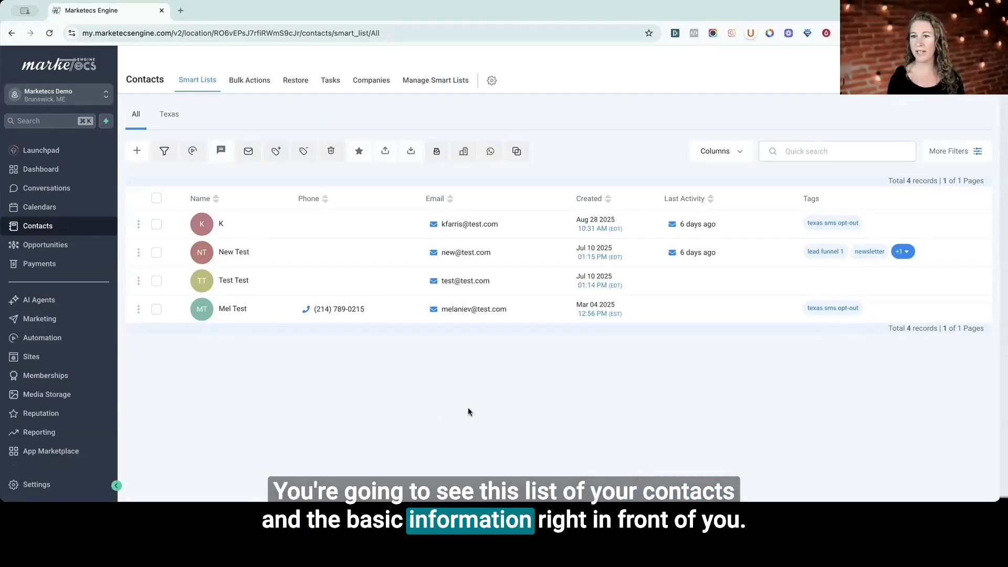
# Add the Business Name column to the contacts list.
pyautogui.click(730, 152)
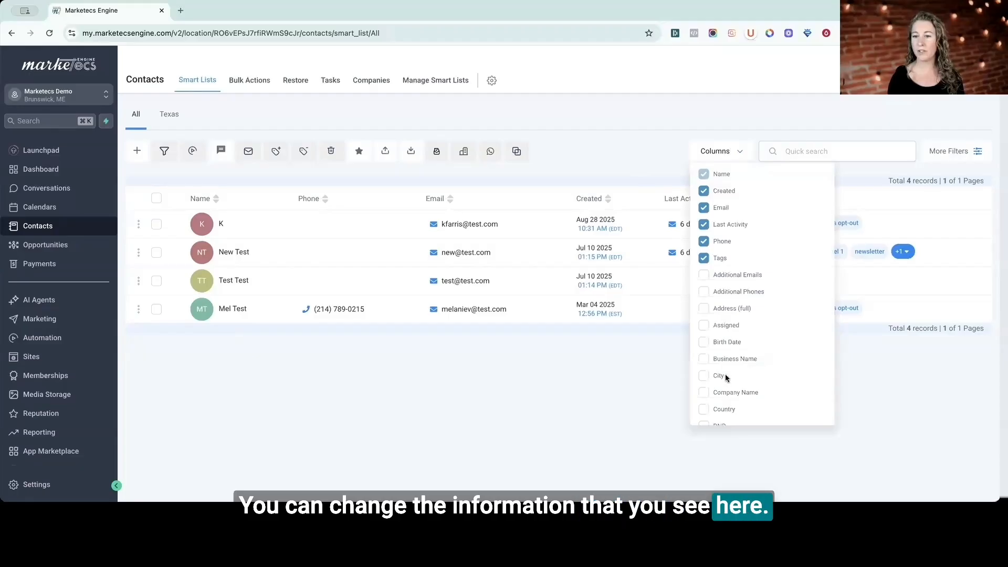
pyautogui.scroll(-3, 727, 378)
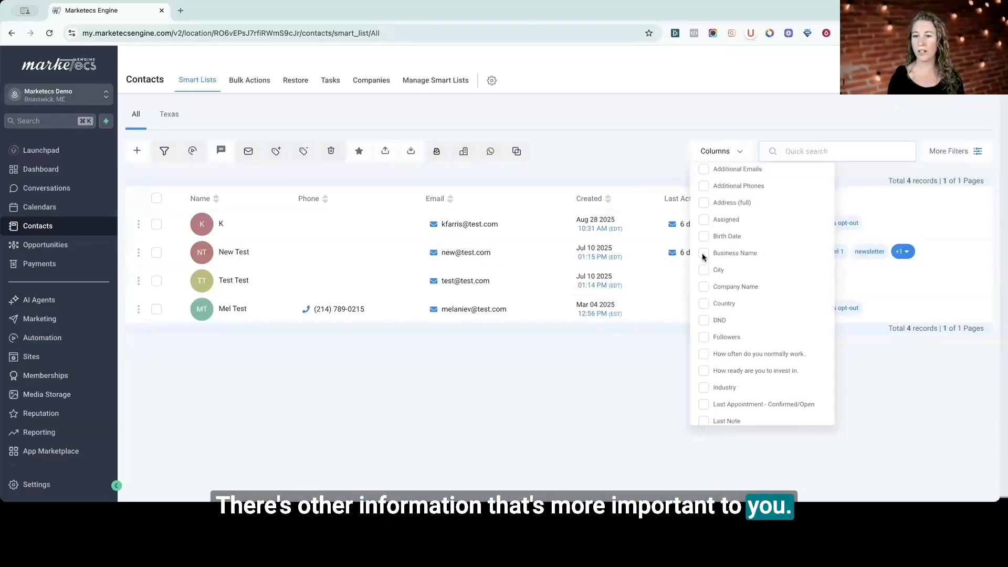
pyautogui.click(703, 254)
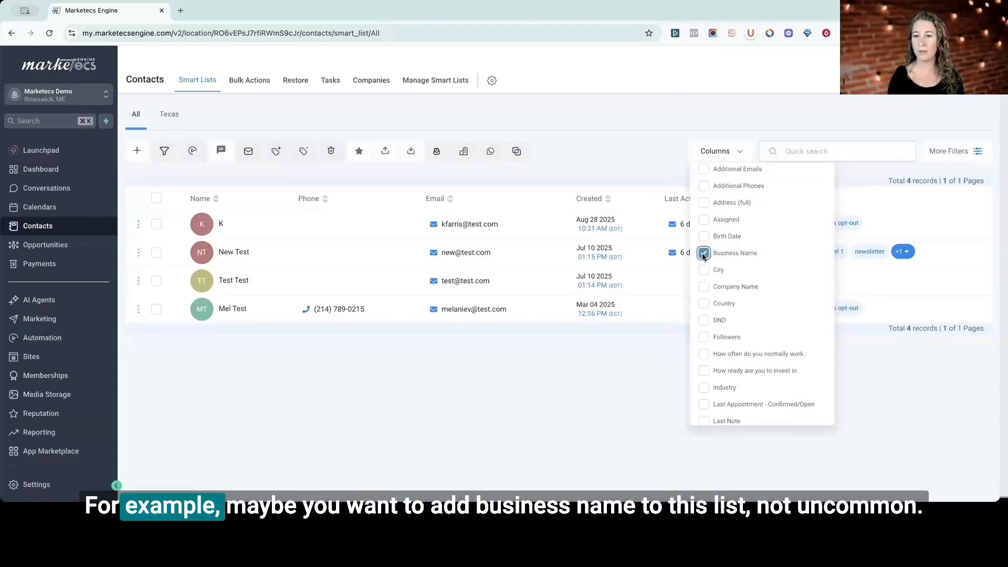
pyautogui.click(632, 387)
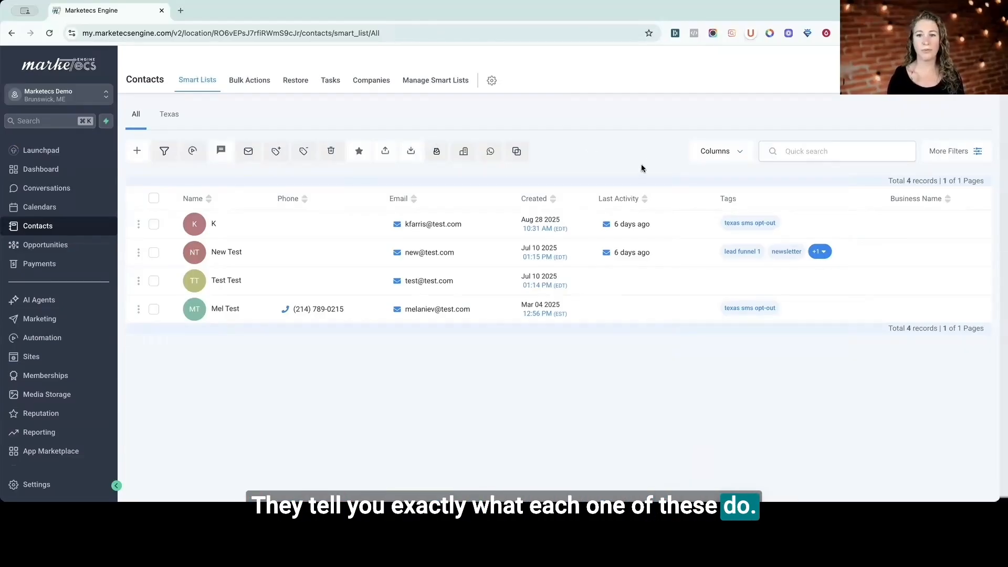
# Open the first contact in the list and review its company and basic contact details.
pyautogui.click(197, 227)
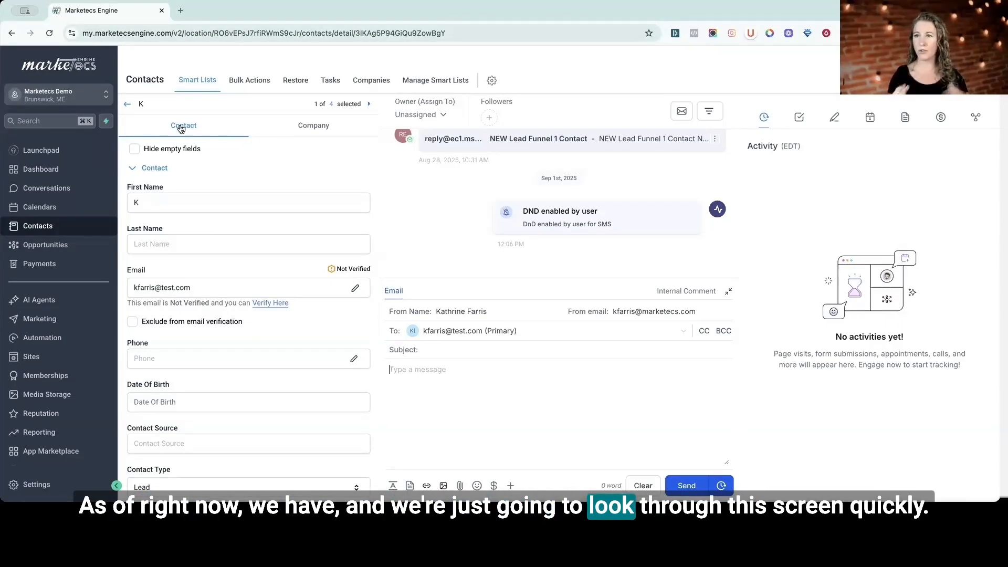
pyautogui.click(300, 133)
pyautogui.click(194, 131)
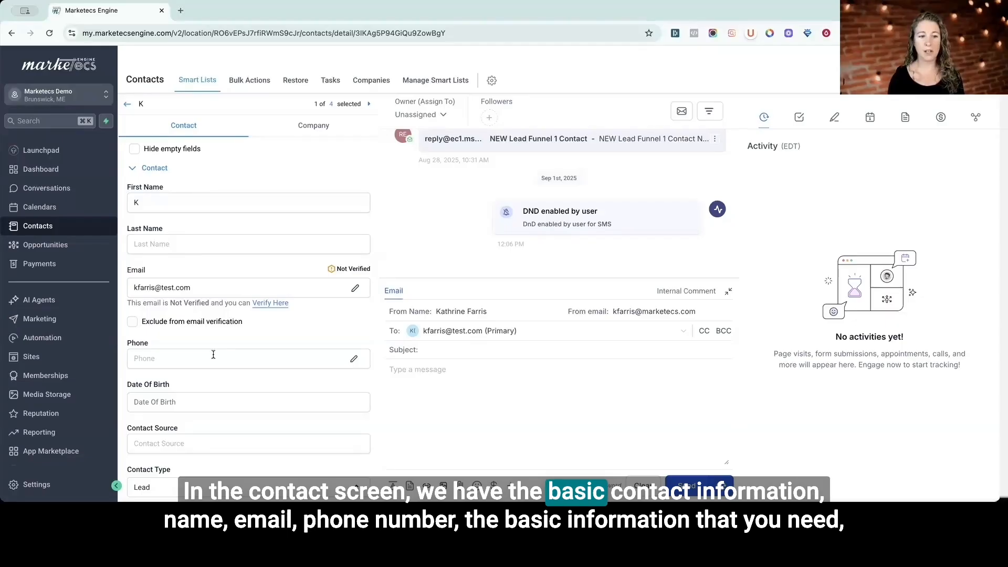
pyautogui.scroll(-1, 213, 354)
pyautogui.scroll(-2, 213, 355)
pyautogui.scroll(2, 226, 332)
pyautogui.scroll(-5, 238, 293)
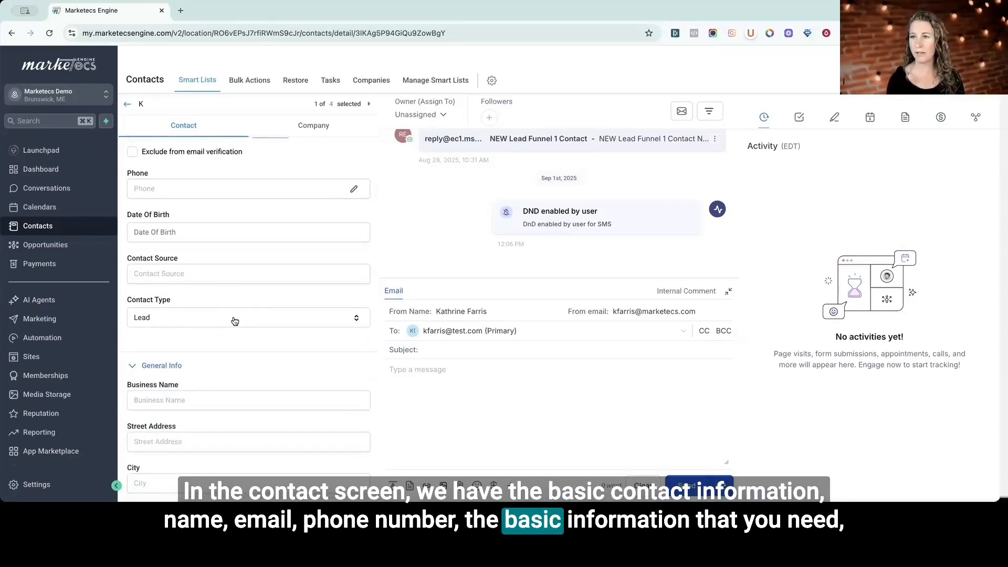
pyautogui.scroll(5, 234, 318)
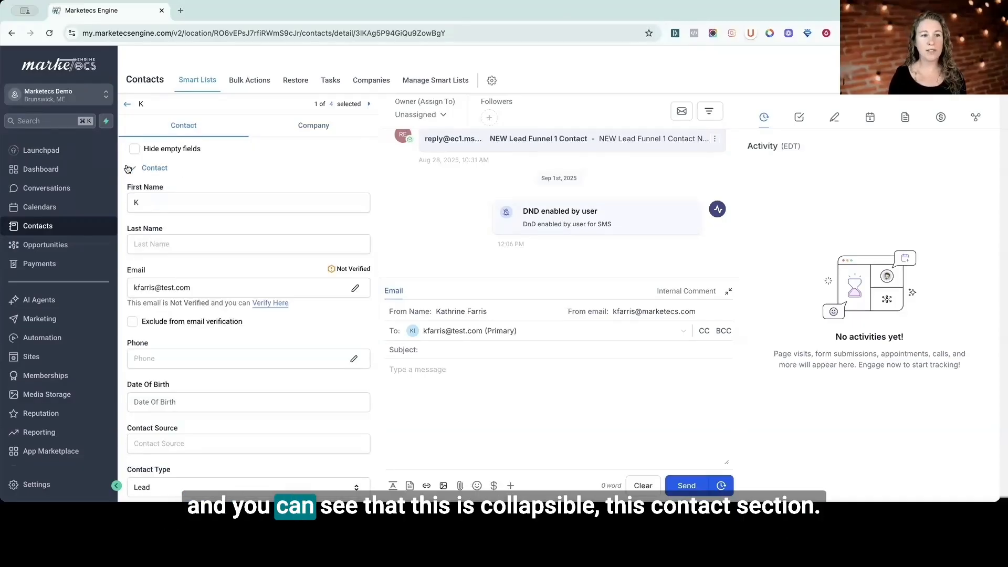
# Collapse the Contact and General Info sections, and check the custom fields under DemoForm PF 1 and Contact Form.
pyautogui.click(135, 169)
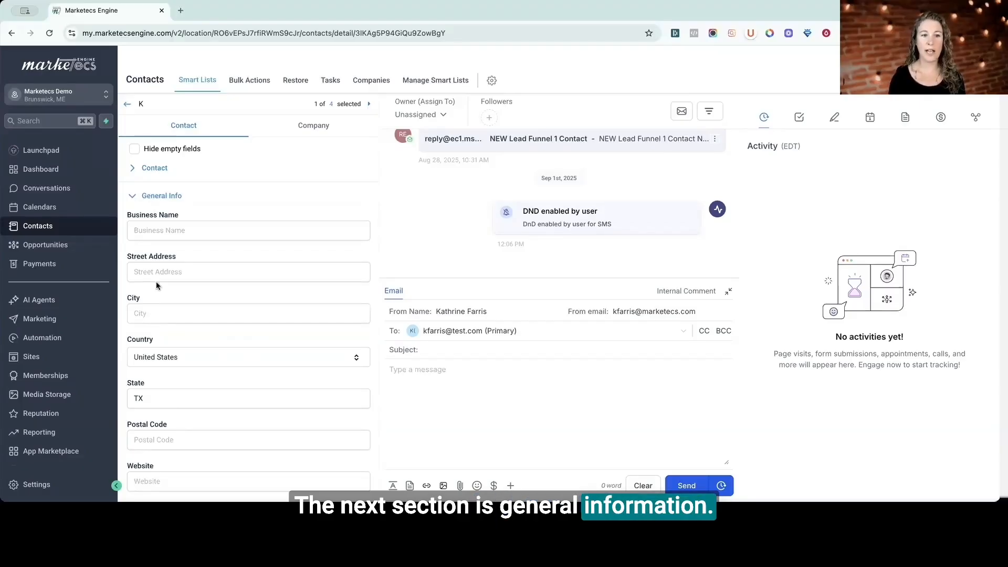
pyautogui.click(133, 197)
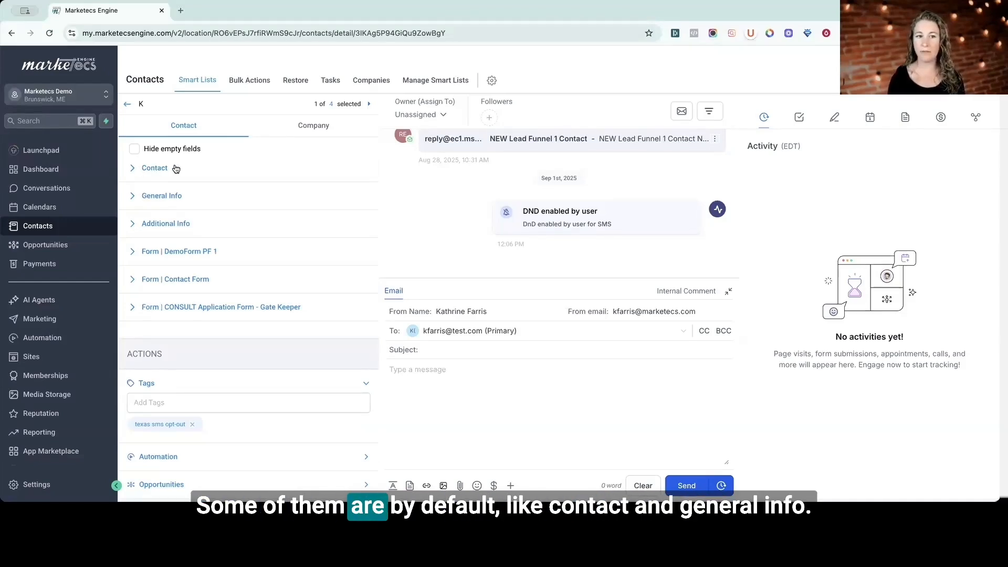
pyautogui.click(177, 254)
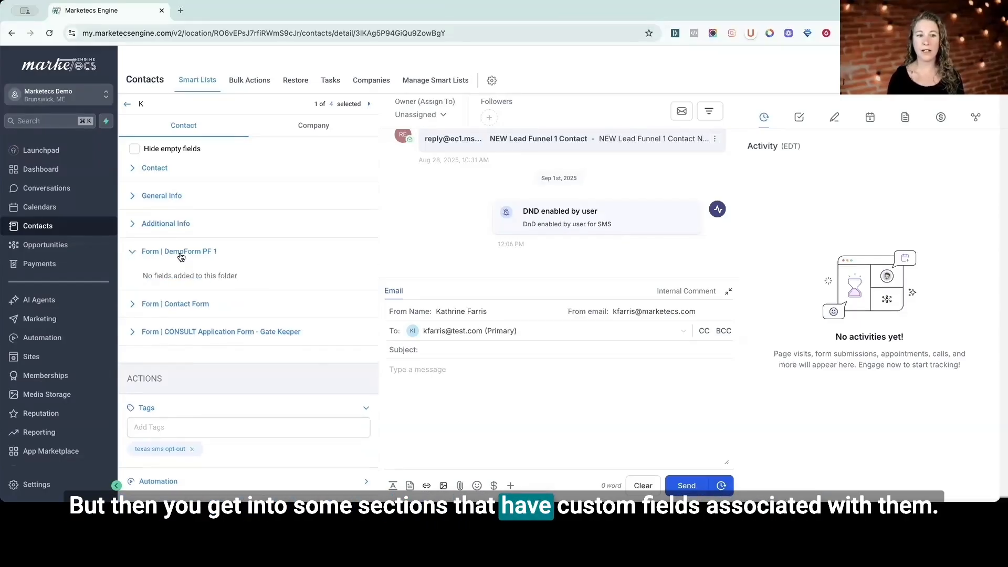
pyautogui.click(174, 303)
pyautogui.scroll(-2, 190, 242)
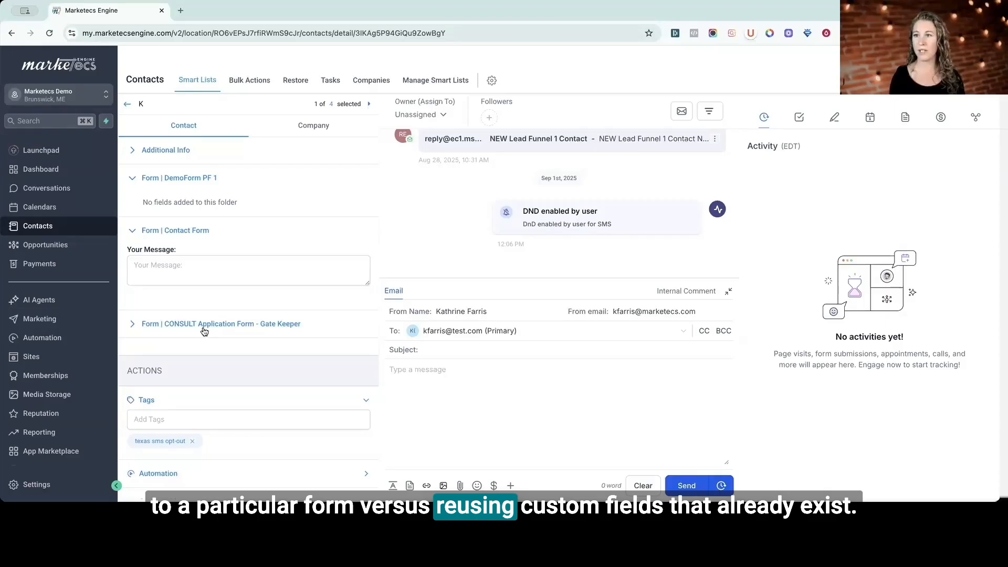
pyautogui.click(133, 231)
pyautogui.click(133, 178)
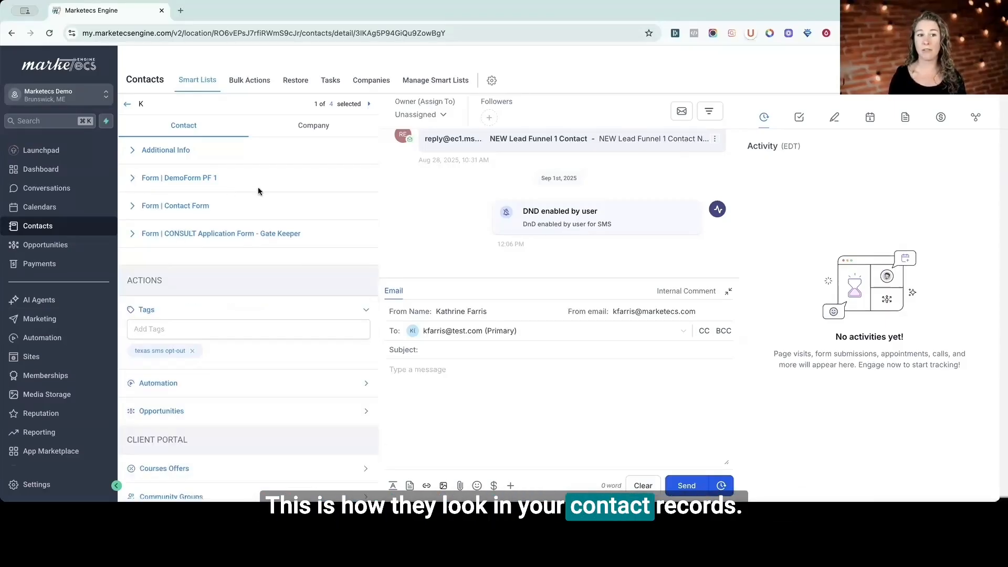
pyautogui.scroll(3, 259, 202)
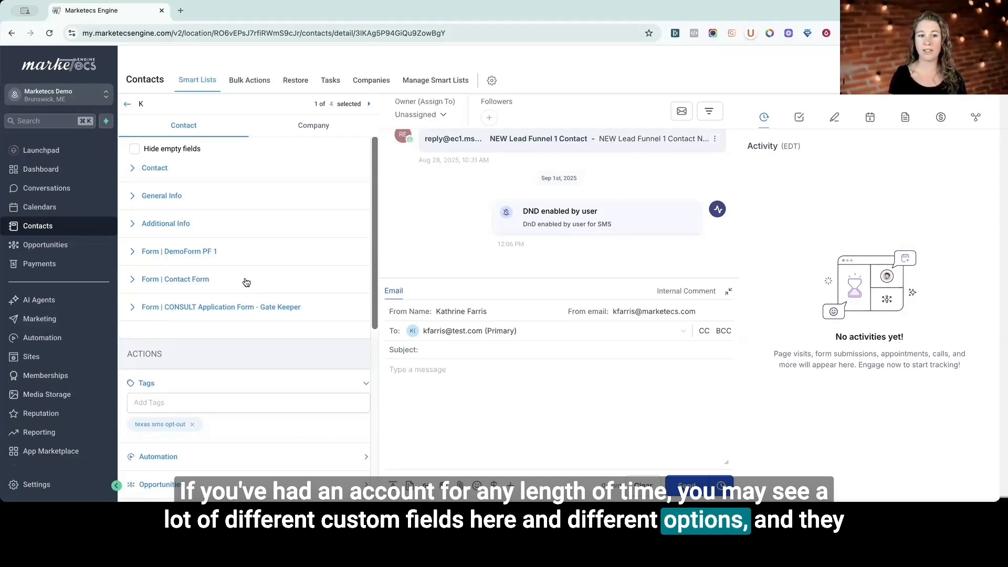
# Add the tag "[smb lm] guide: 5 ways" to the contact.
pyautogui.scroll(-5, 247, 281)
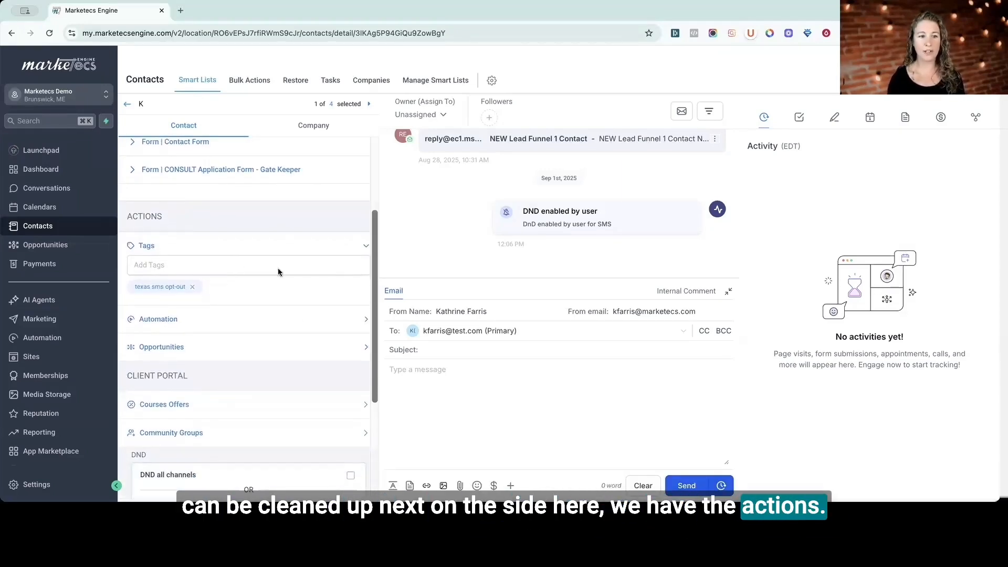
pyautogui.click(152, 265)
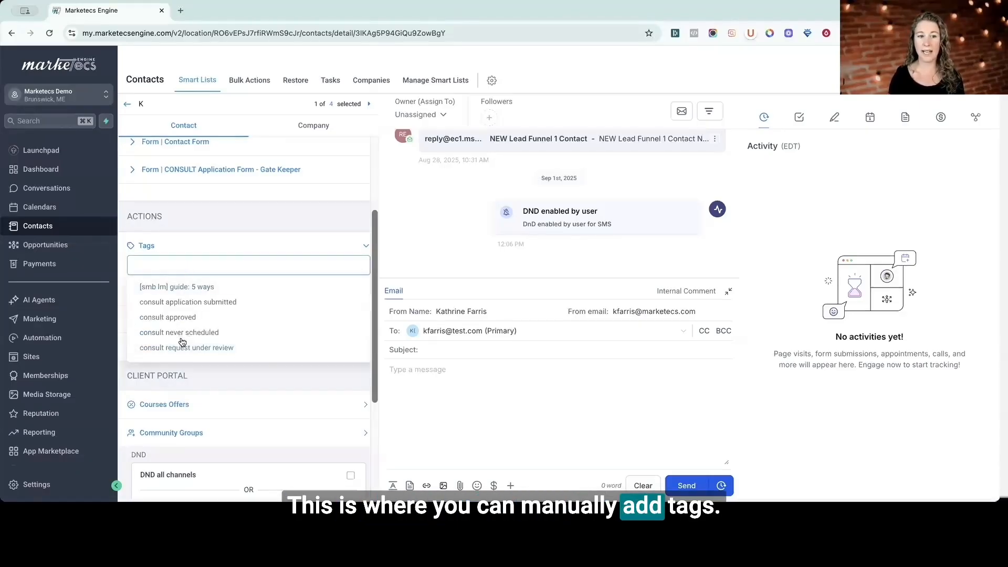
pyautogui.click(187, 287)
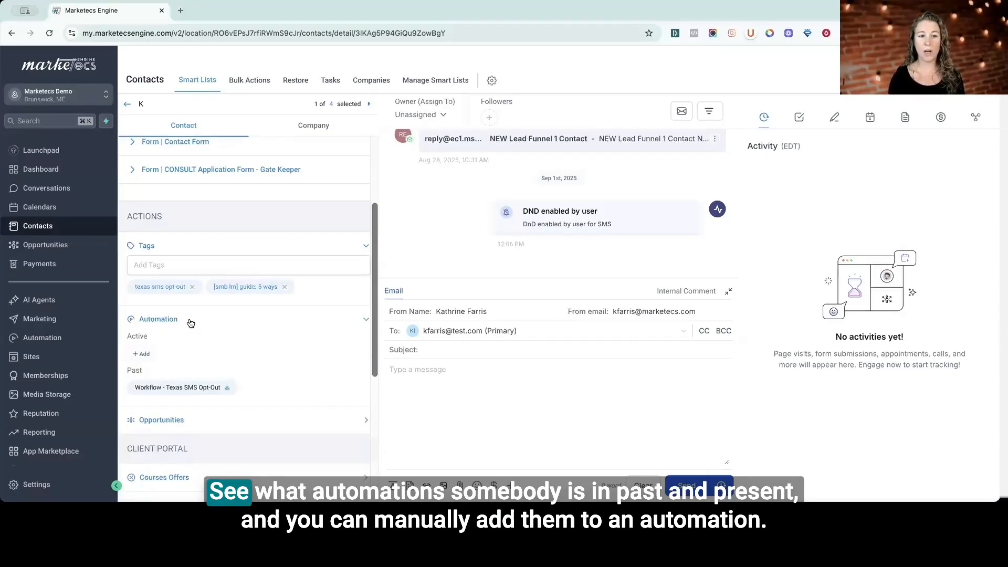
# Check the workflow choices for manually adding the contact to an automation, and expand the contact's Opportunities section.
pyautogui.scroll(-1, 163, 341)
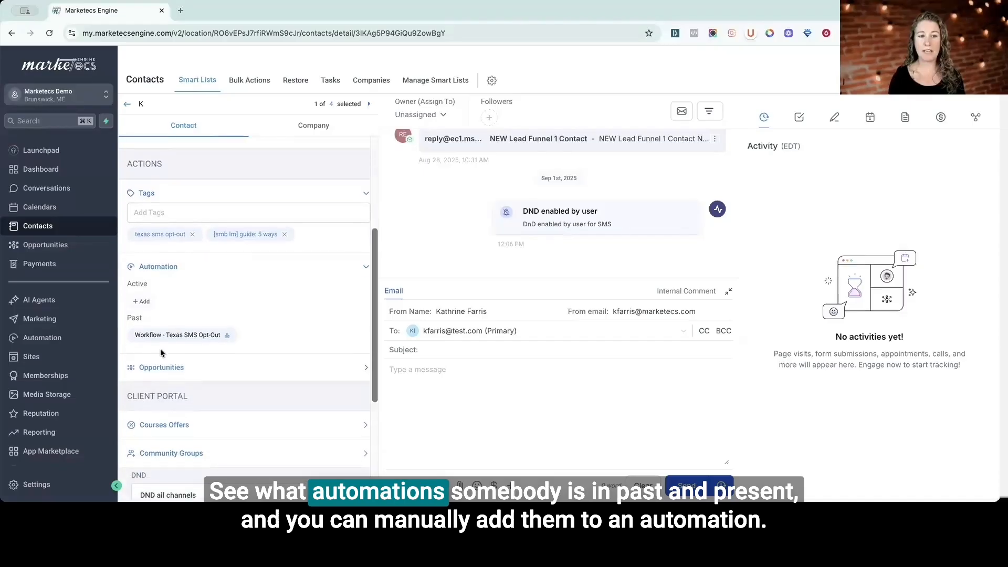
pyautogui.click(135, 300)
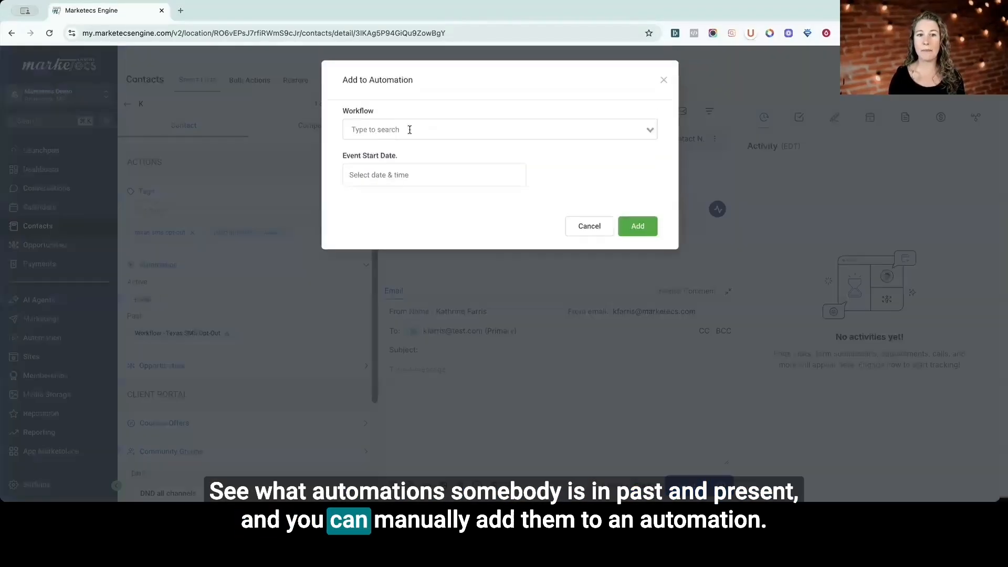
pyautogui.click(410, 131)
pyautogui.click(389, 162)
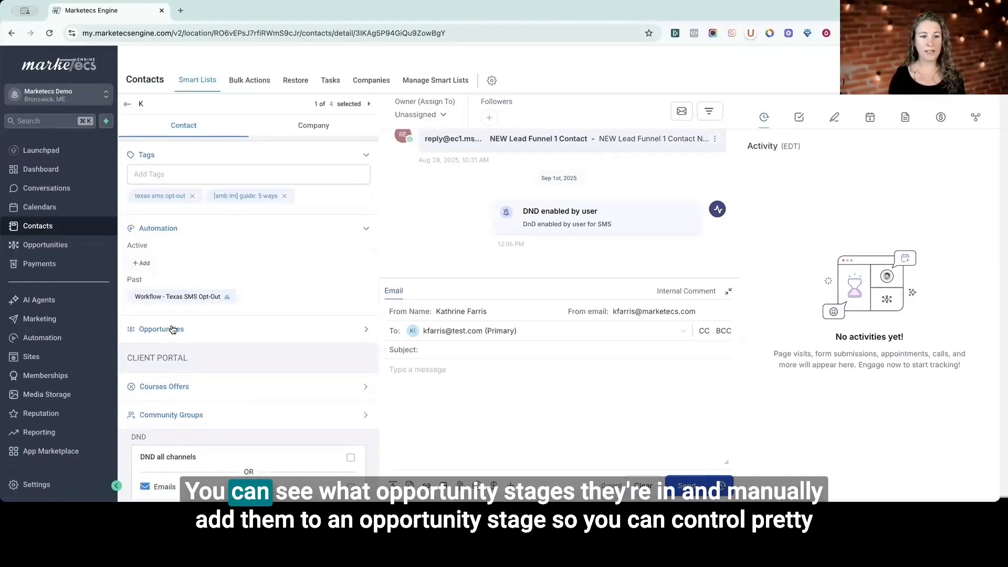
pyautogui.click(173, 329)
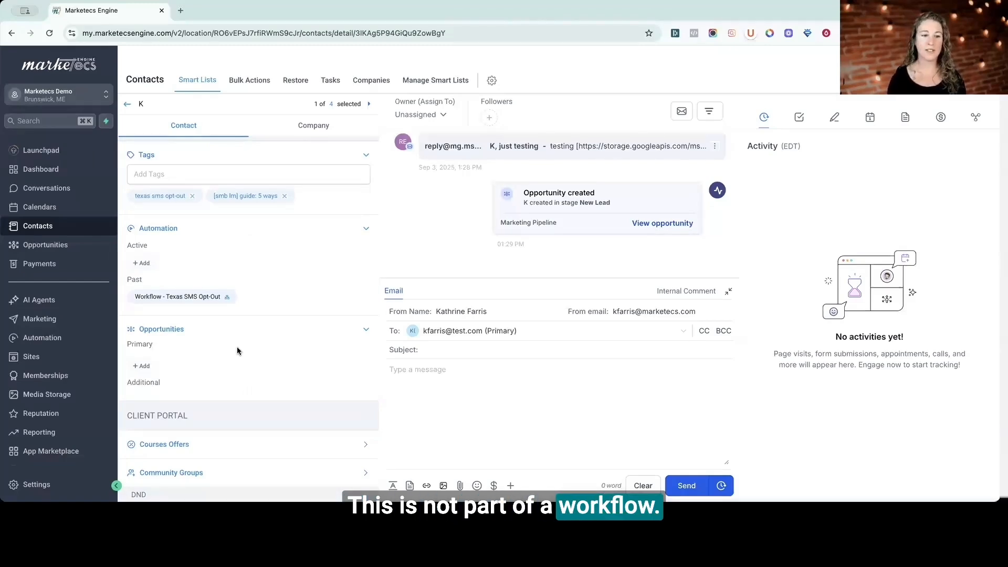
# Check which course offers and community groups can be granted to the contact in the Client Portal section.
pyautogui.scroll(-1, 238, 348)
pyautogui.scroll(-3, 237, 350)
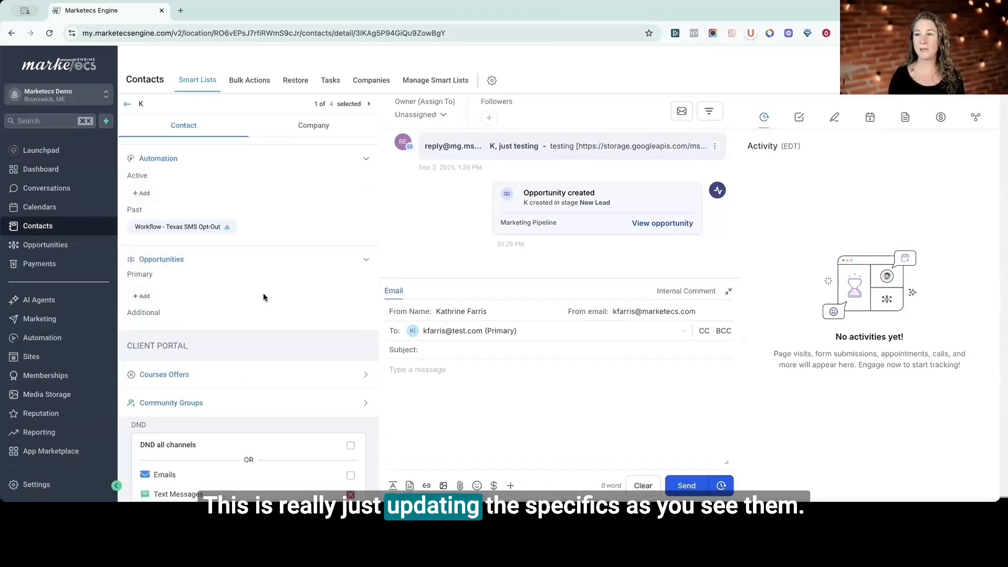
pyautogui.scroll(-4, 254, 301)
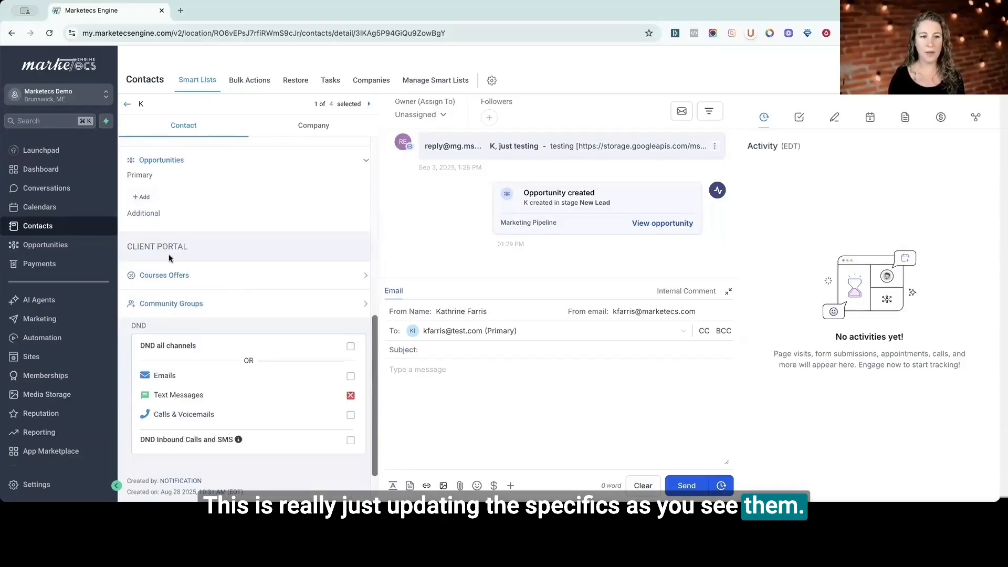
pyautogui.click(178, 275)
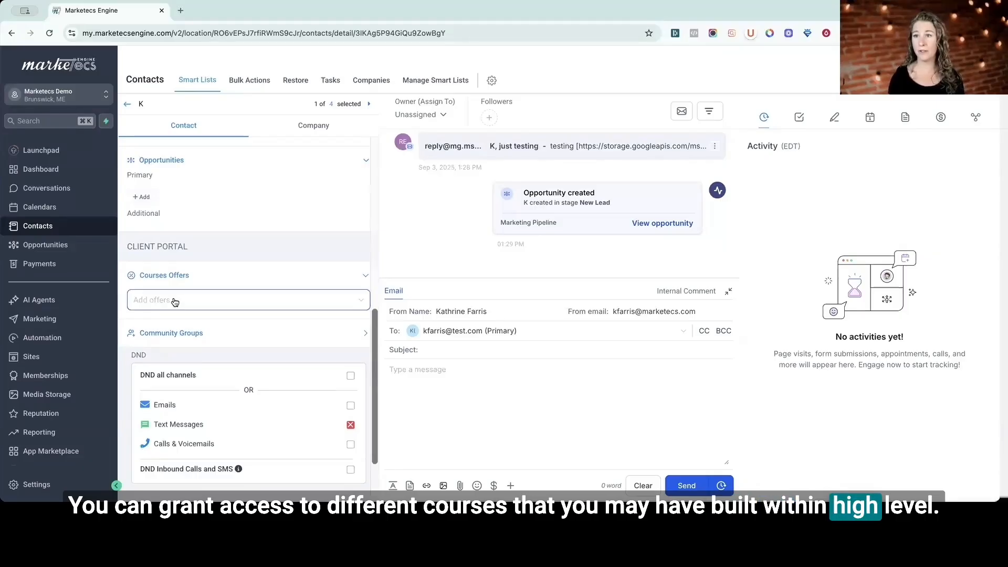
pyautogui.click(198, 332)
pyautogui.scroll(-3, 197, 306)
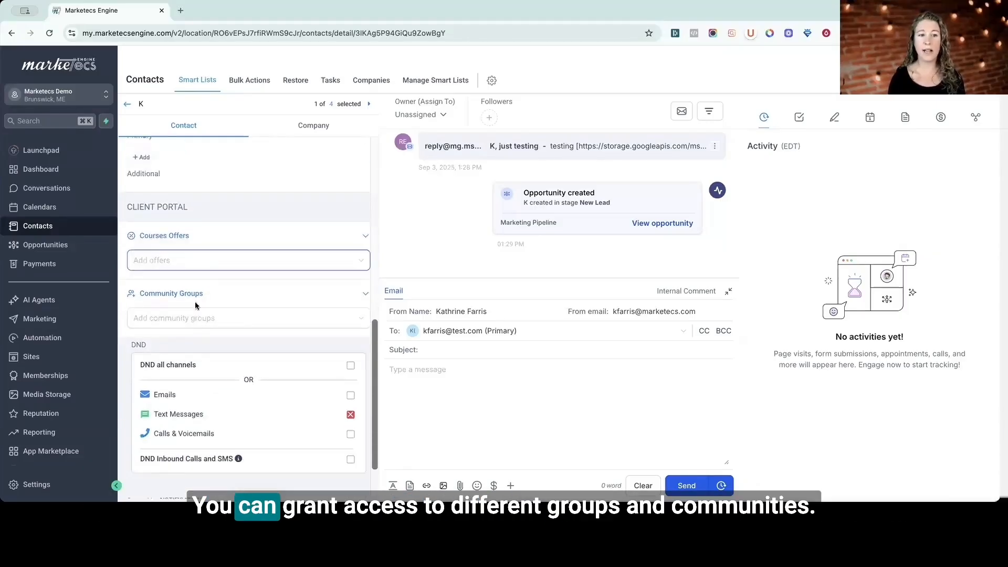
pyautogui.click(235, 197)
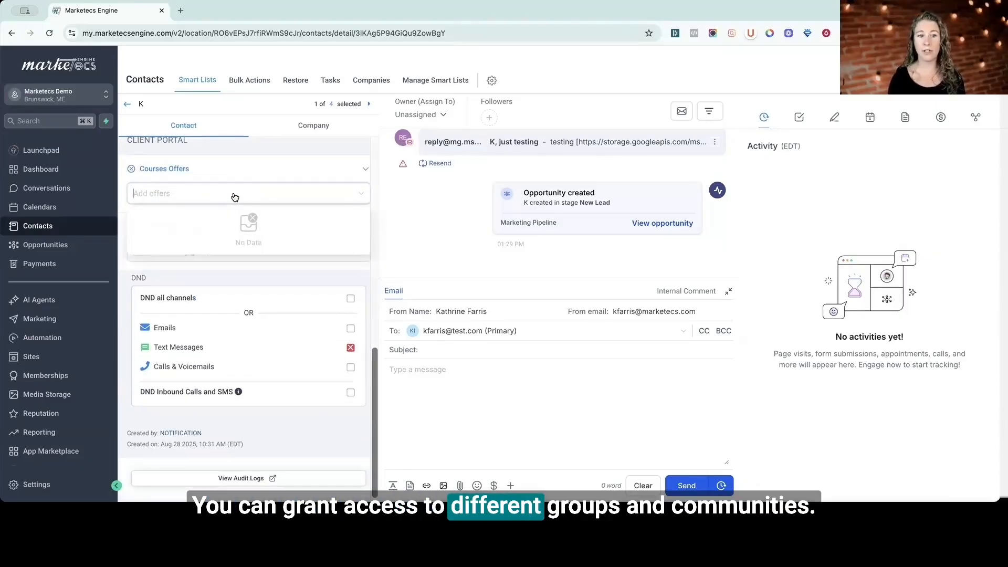
pyautogui.click(194, 257)
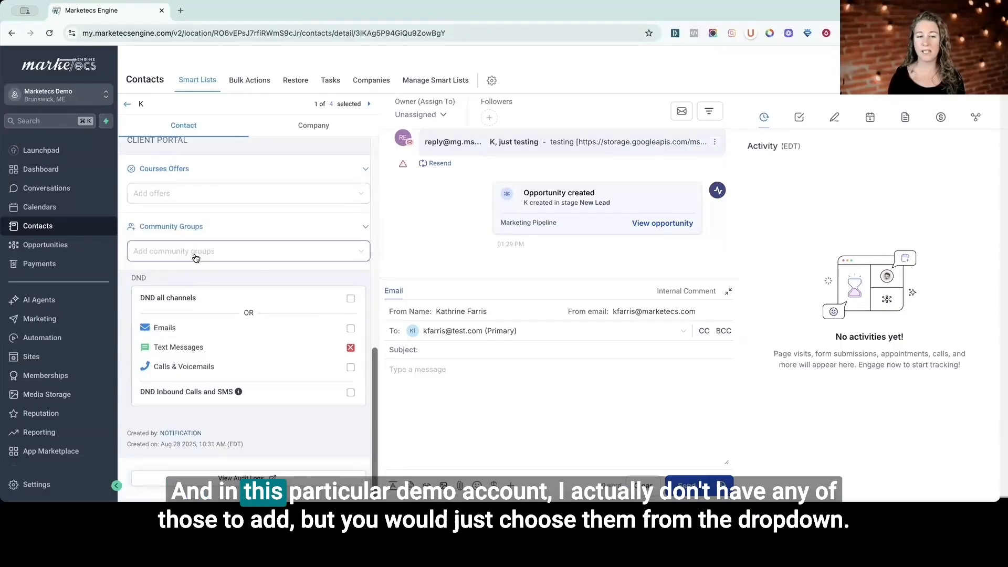
pyautogui.click(227, 230)
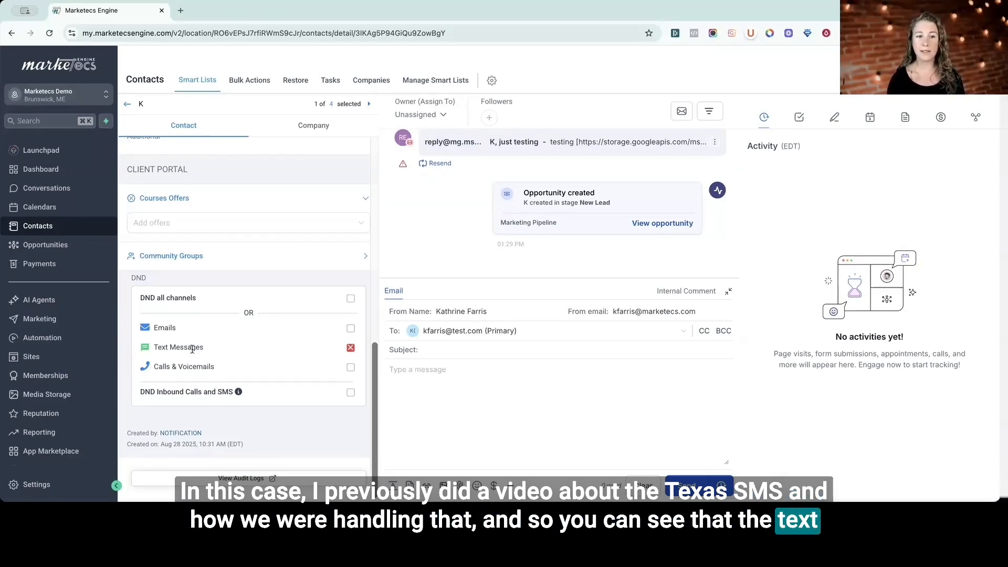
# Disable the contact's do-not-disturb setting for Text Messages and enable it again.
pyautogui.click(350, 349)
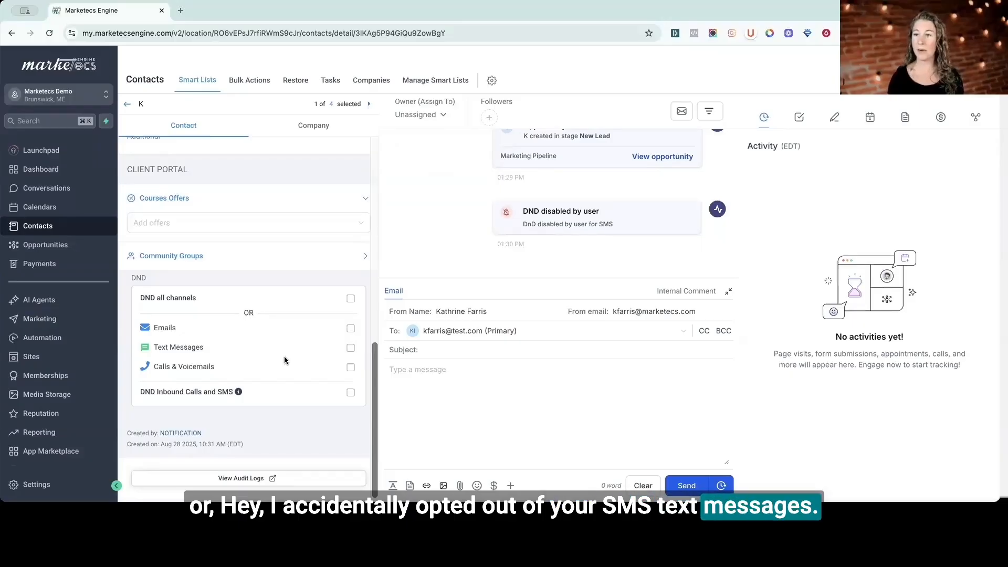
pyautogui.click(351, 348)
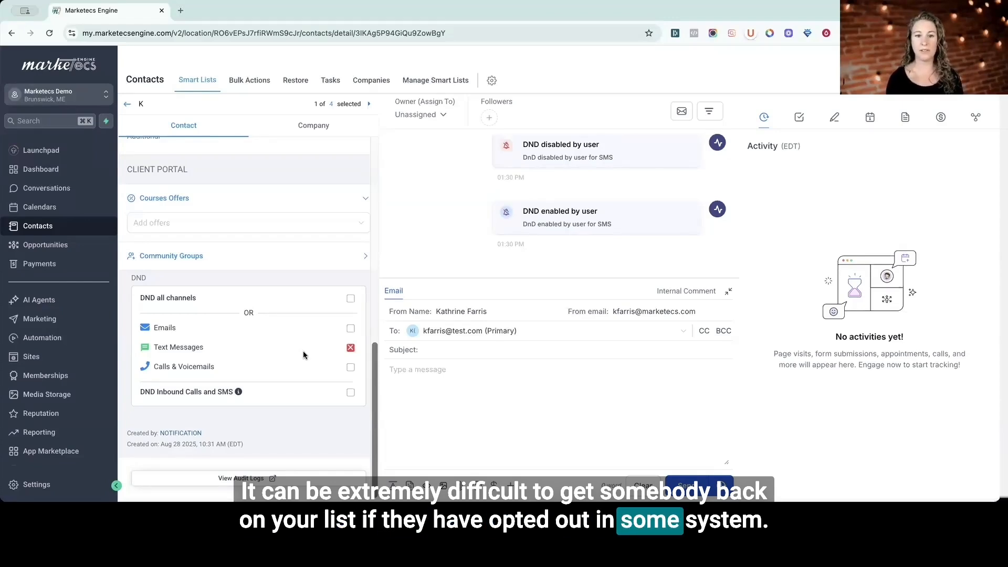
# Review the contact's communications feed from the oldest entries down to the most recent ones.
pyautogui.scroll(15, 294, 348)
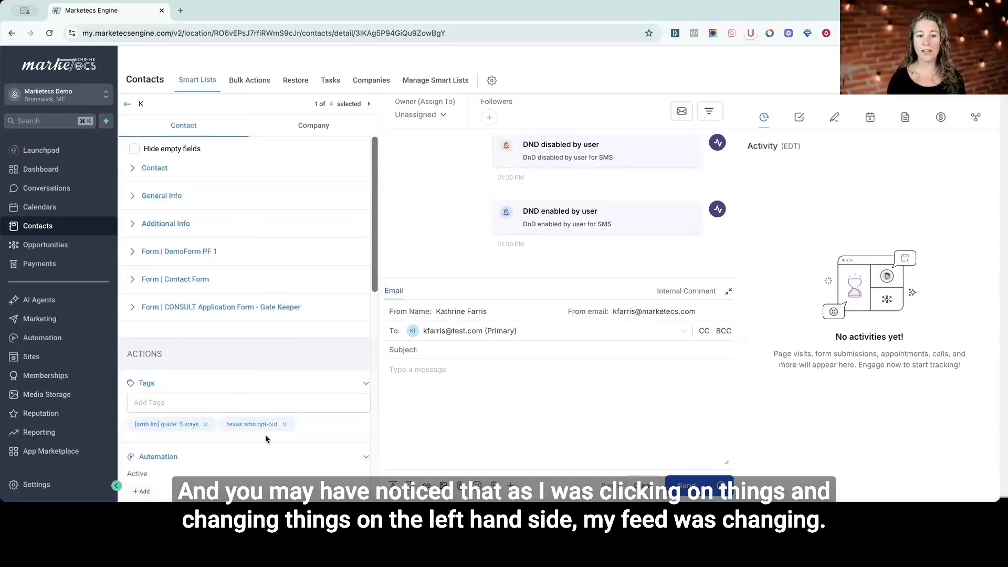
pyautogui.scroll(3, 594, 221)
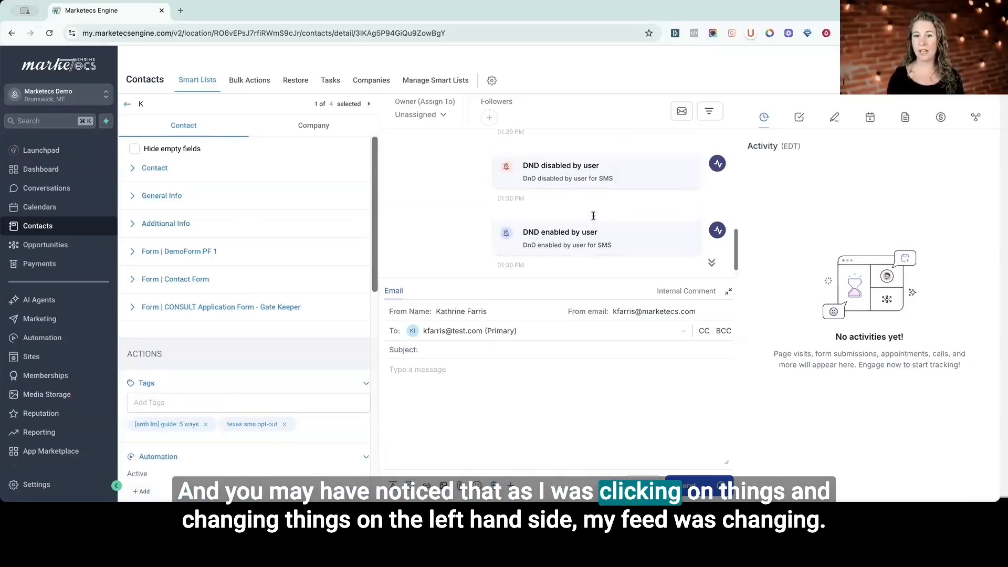
pyautogui.scroll(3, 597, 219)
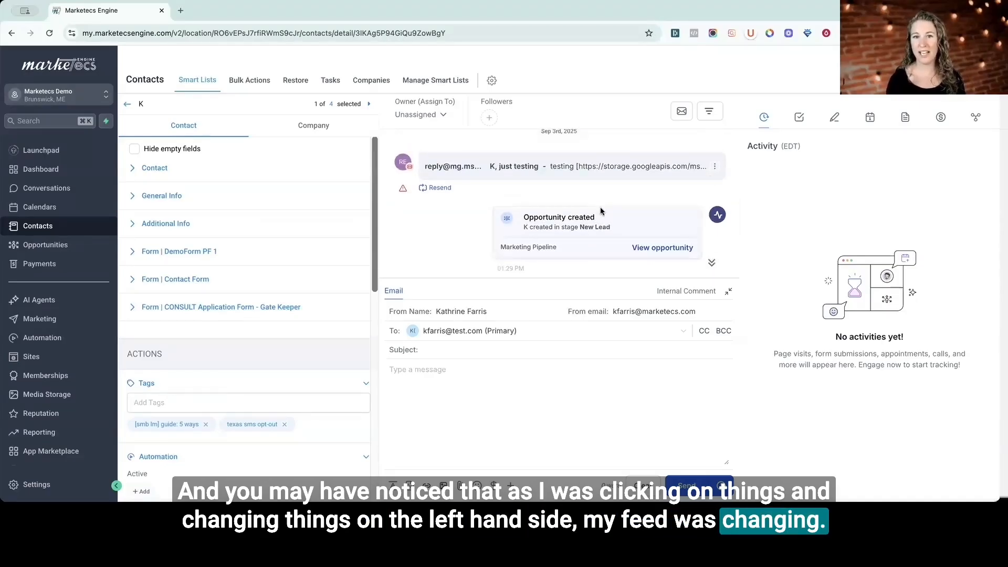
pyautogui.scroll(3, 604, 211)
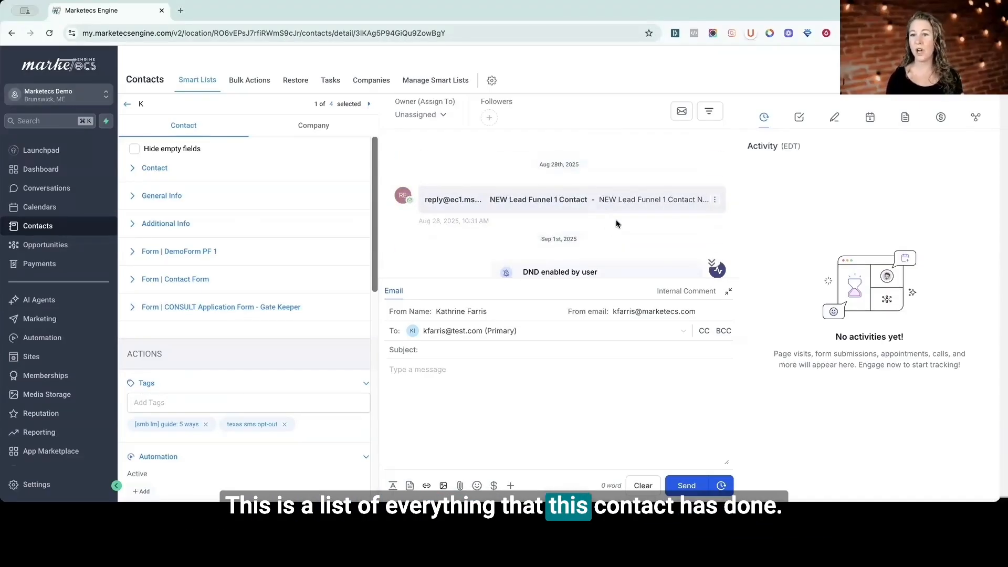
pyautogui.scroll(-2, 616, 224)
pyautogui.scroll(-4, 616, 223)
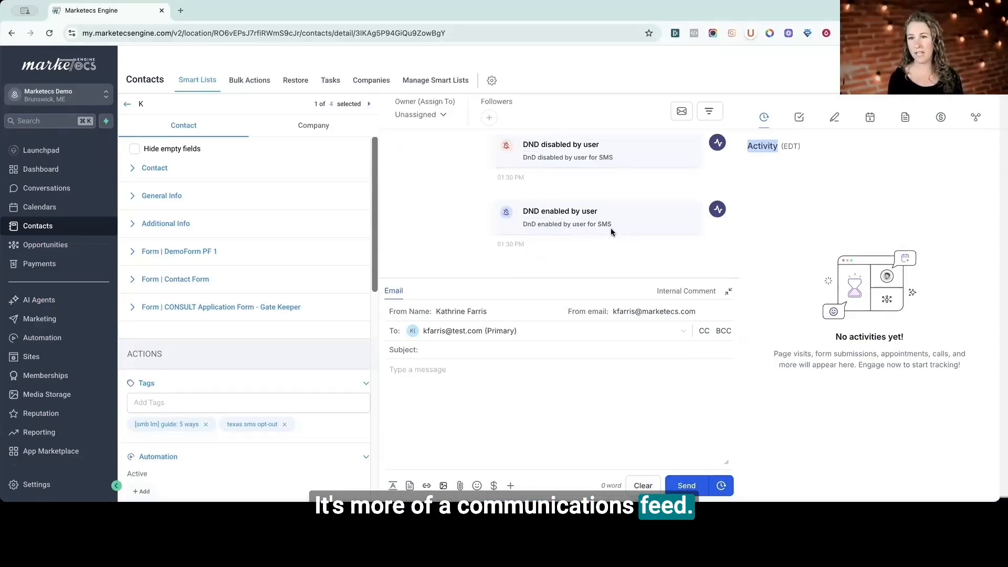
# Look over the recent activity entries in the communications feed and the email composer for one-off messages to the contact.
pyautogui.scroll(5, 650, 231)
pyautogui.scroll(-6, 650, 231)
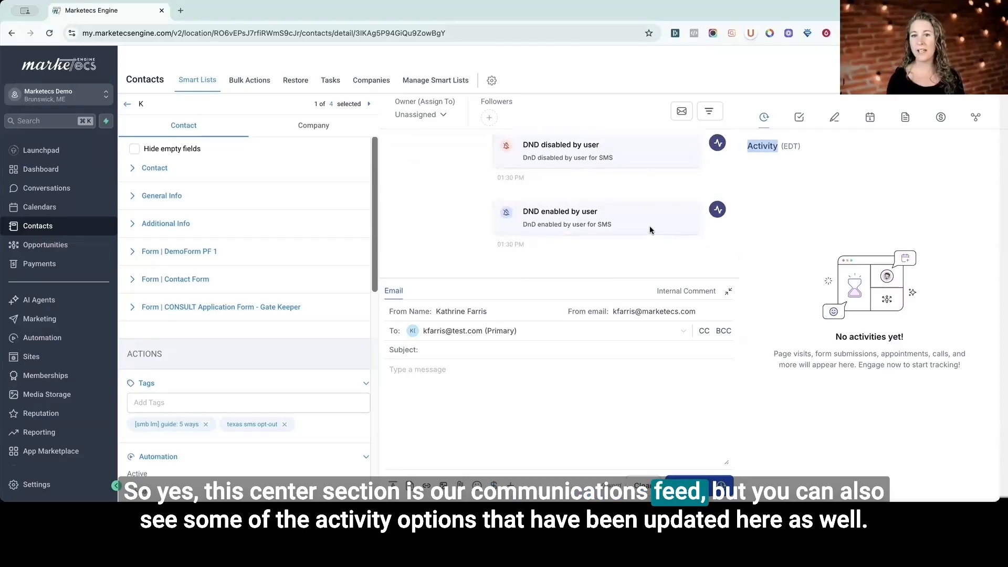
pyautogui.scroll(2, 650, 230)
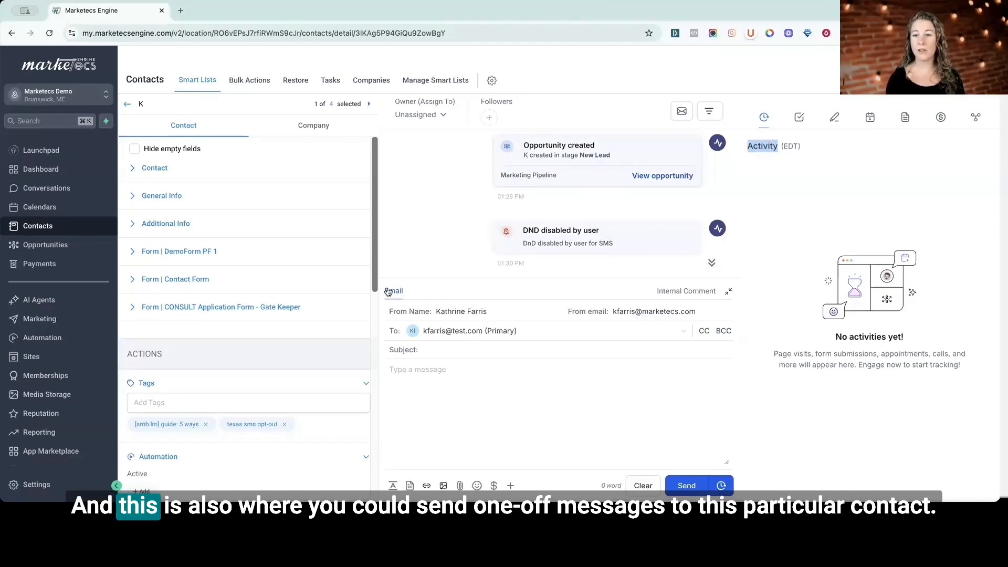
pyautogui.click(443, 387)
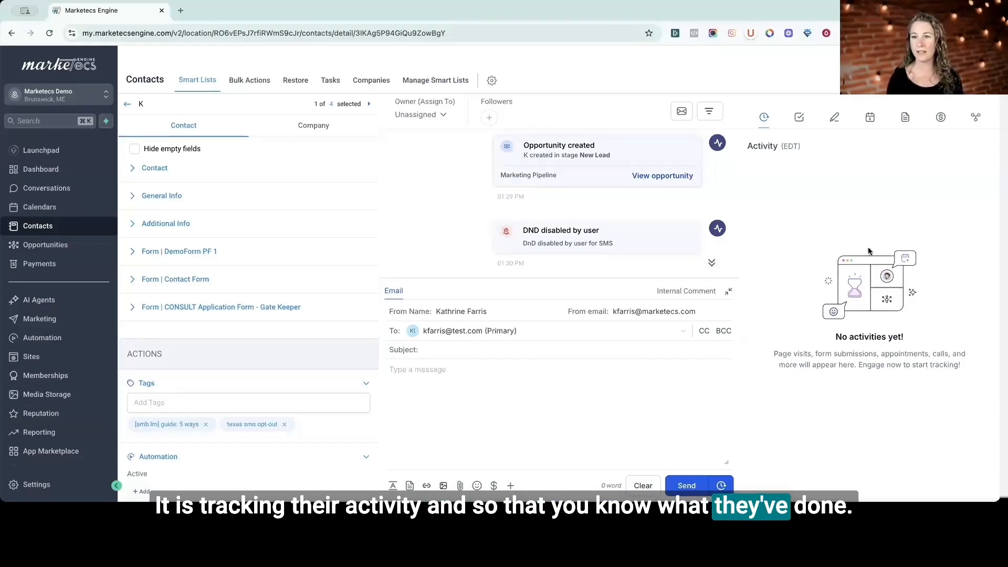
# Check the contact's tasks, notes, appointments and documents.
pyautogui.click(798, 119)
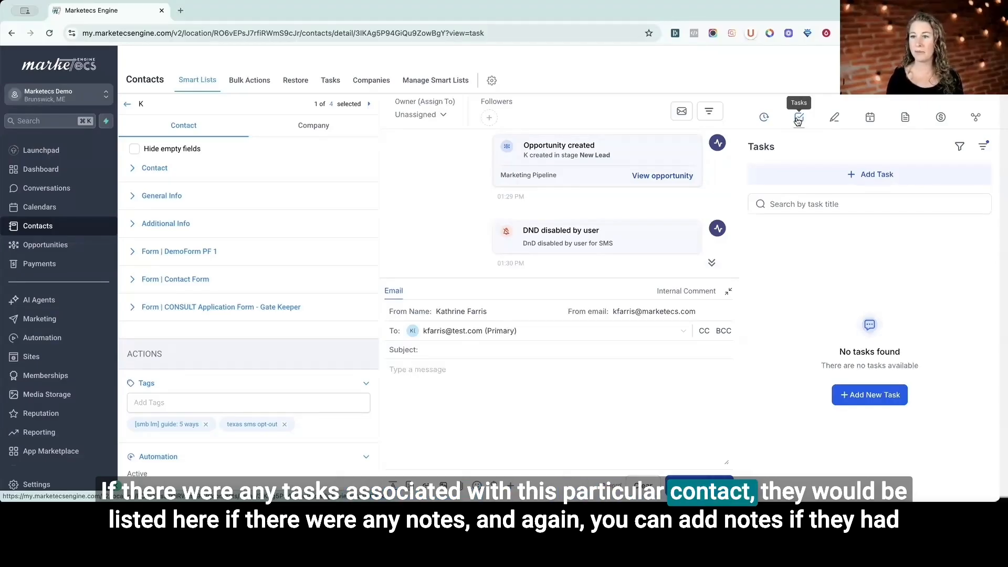
pyautogui.click(834, 120)
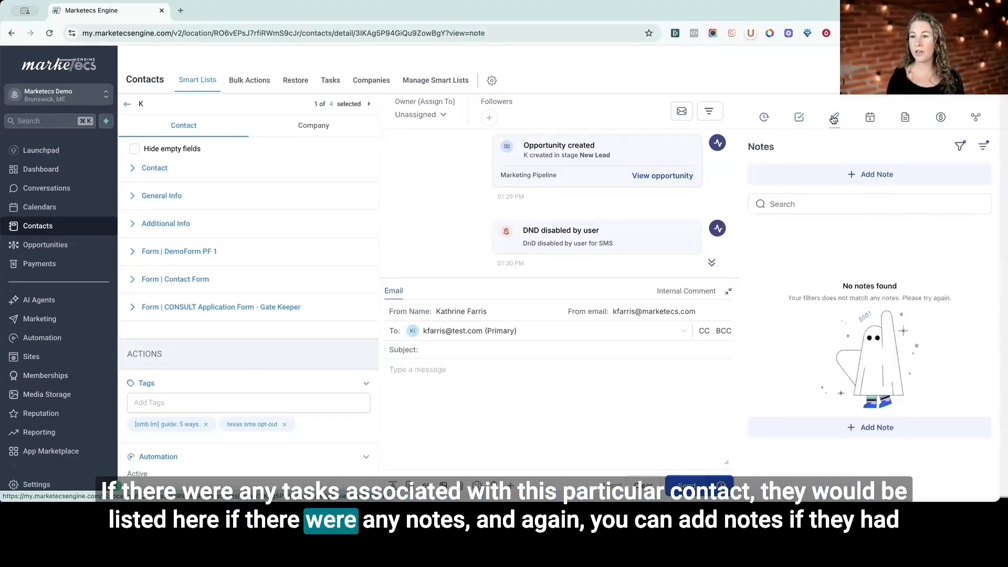
pyautogui.click(871, 121)
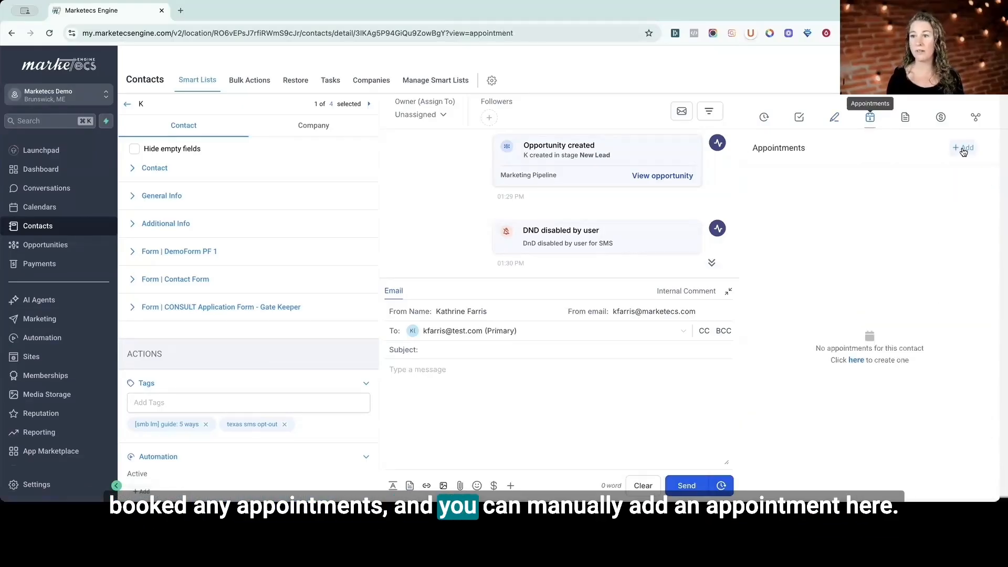
pyautogui.click(898, 117)
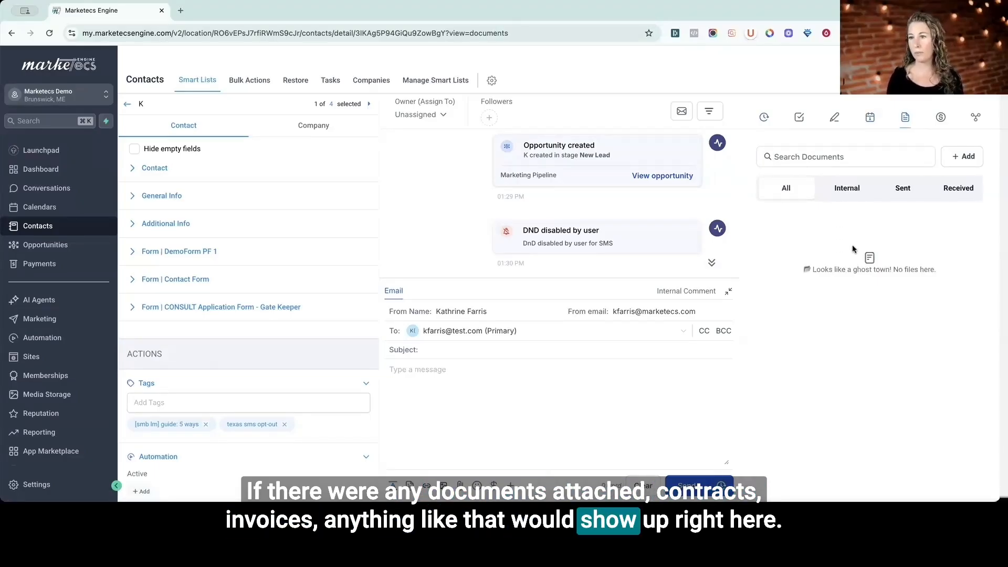
# Check the contact's payment records, including transactions, subscriptions, invoices and estimates, and the related objects.
pyautogui.click(941, 117)
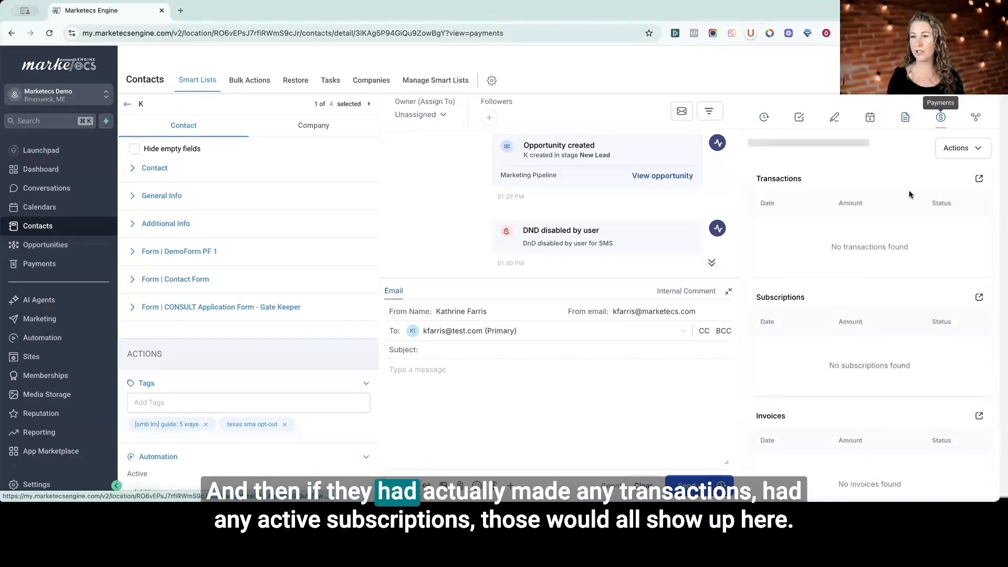
pyautogui.scroll(-3, 908, 199)
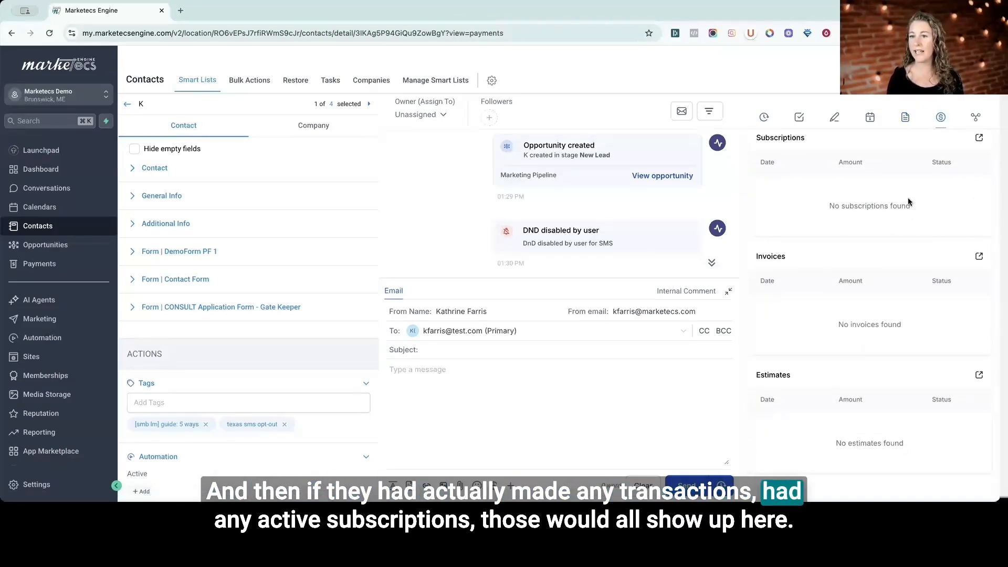
pyautogui.scroll(3, 909, 202)
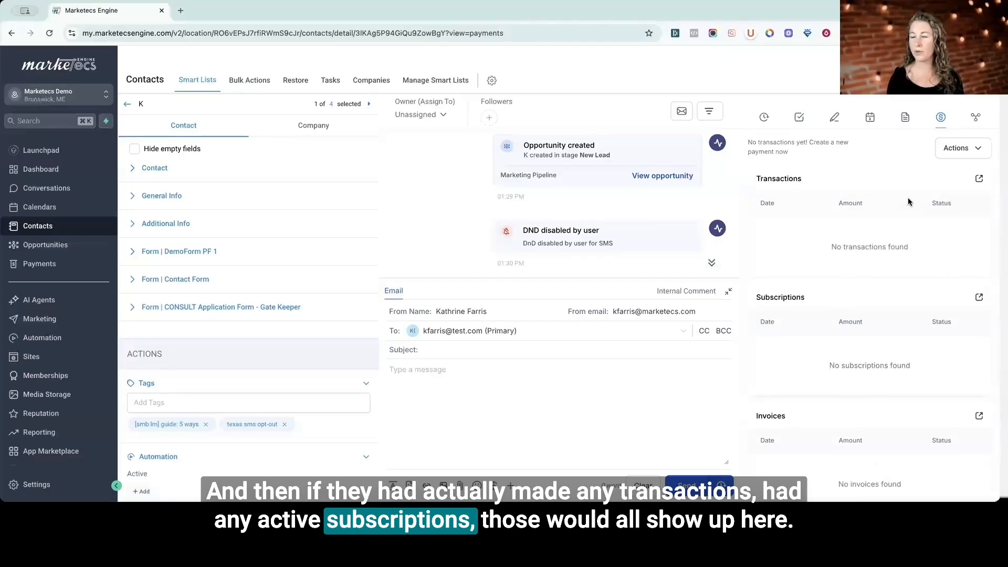
pyautogui.click(975, 120)
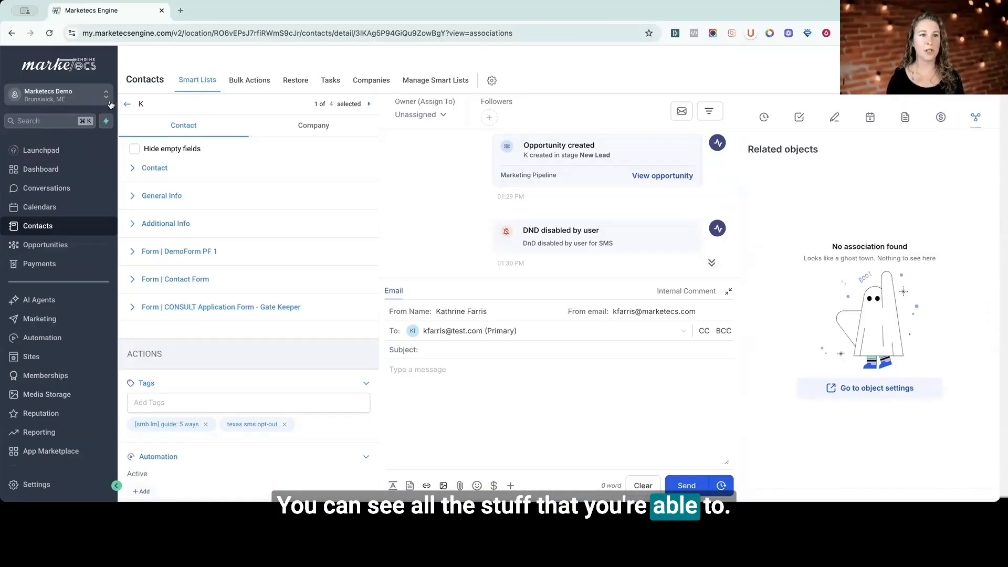
# Return to the contacts list and select all contacts.
pyautogui.click(127, 107)
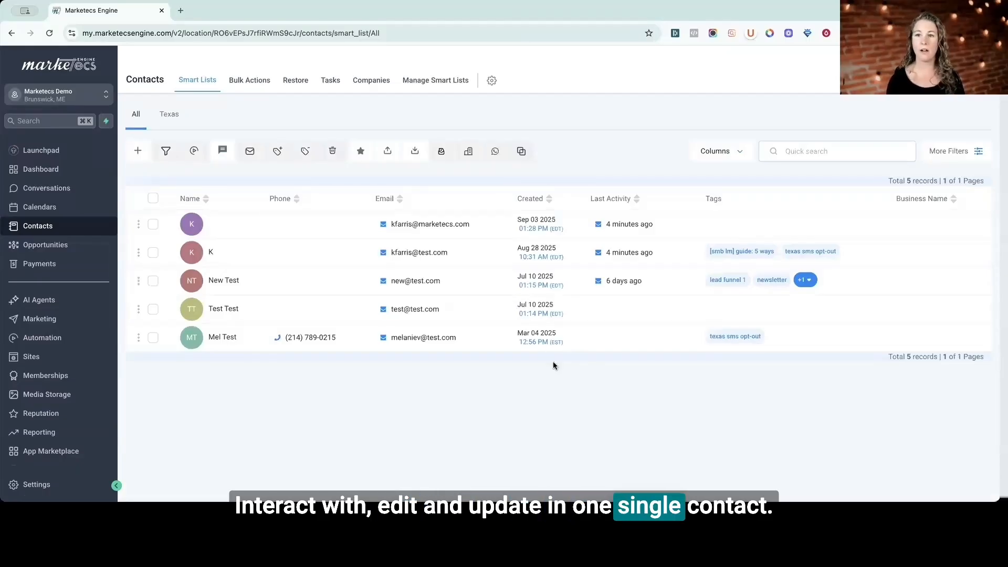
pyautogui.click(153, 199)
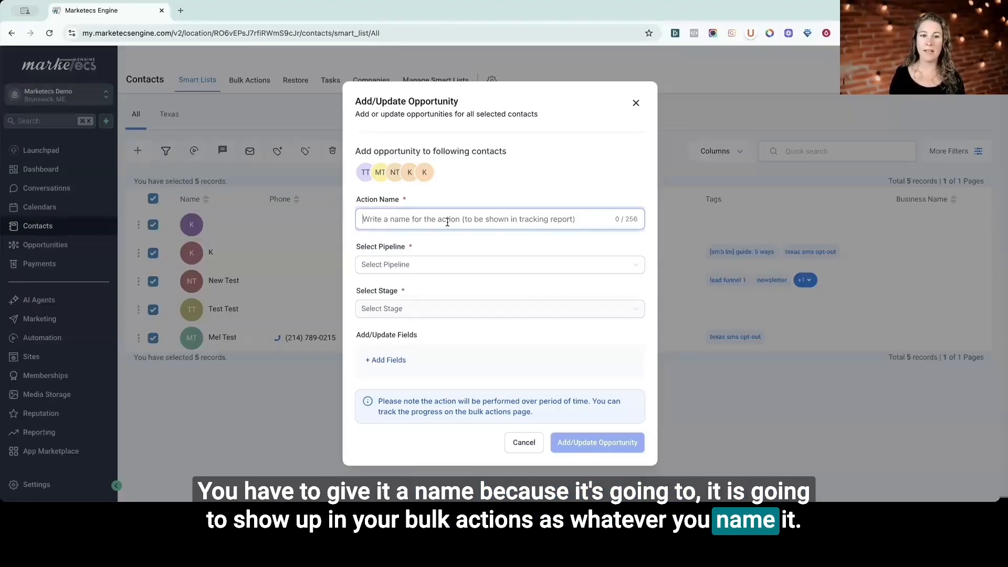
# Try out a bulk opportunity for the selected contacts in Marketing Pipeline at the Hot Lead stage, and cancel it.
pyautogui.click(445, 264)
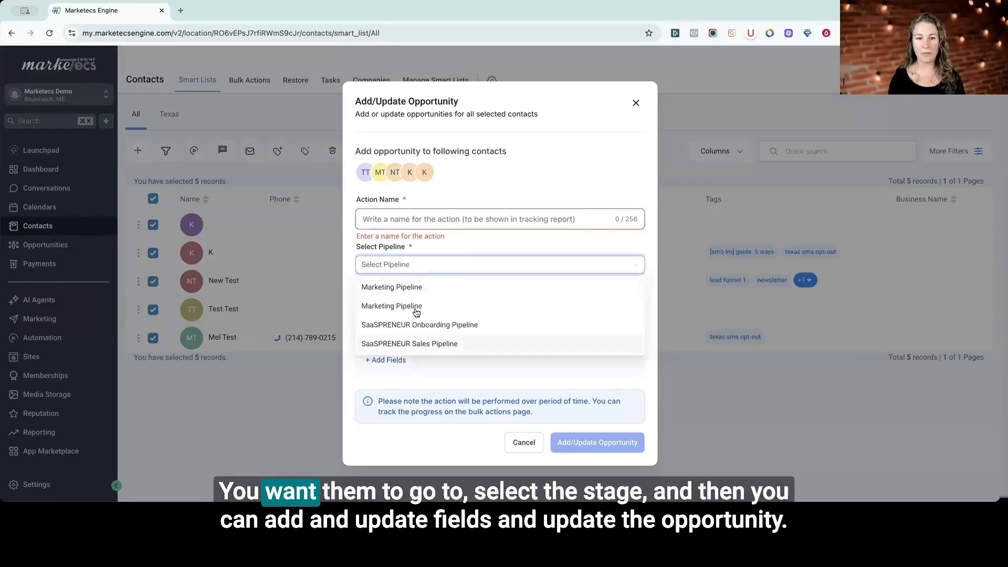
pyautogui.click(487, 286)
pyautogui.click(477, 315)
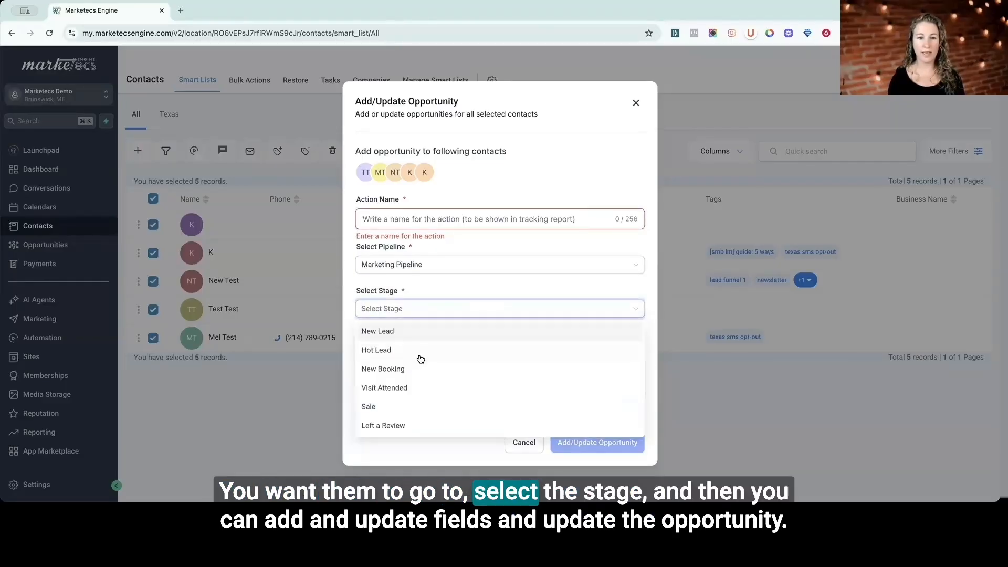
pyautogui.click(439, 348)
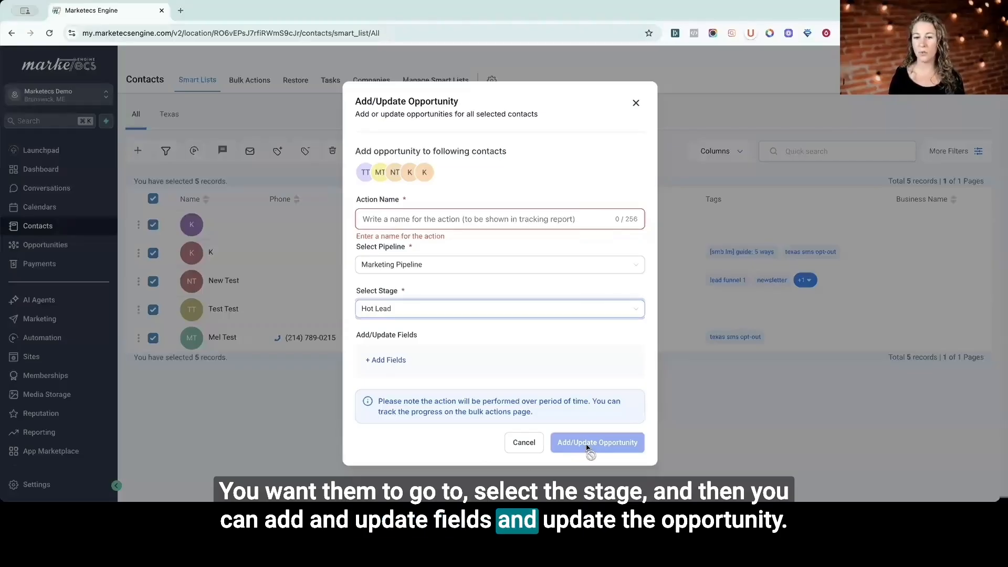
pyautogui.click(523, 443)
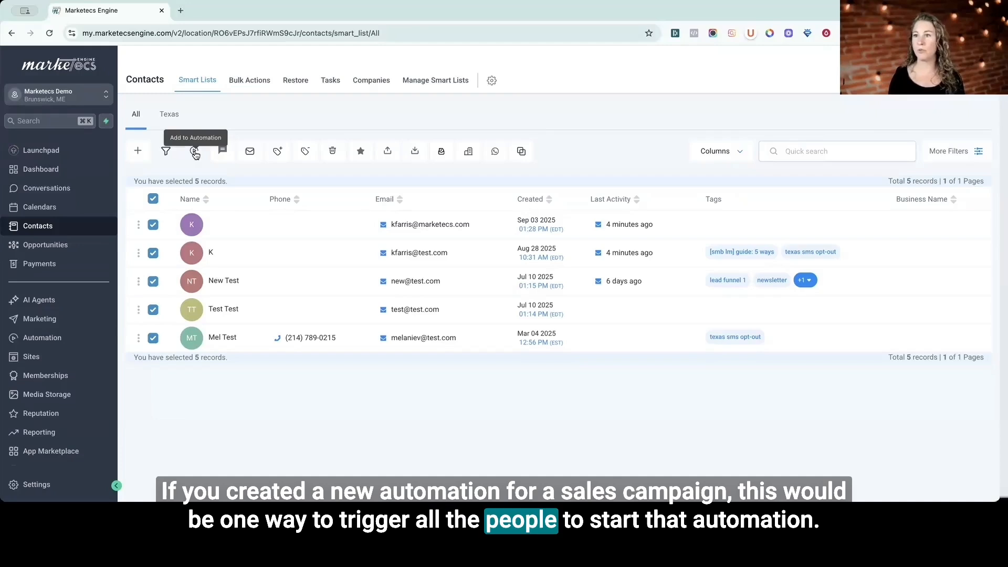
# Start adding the selected contacts to an automation of type Workflow, with Lead Funnel 1 as the workflow.
pyautogui.click(194, 151)
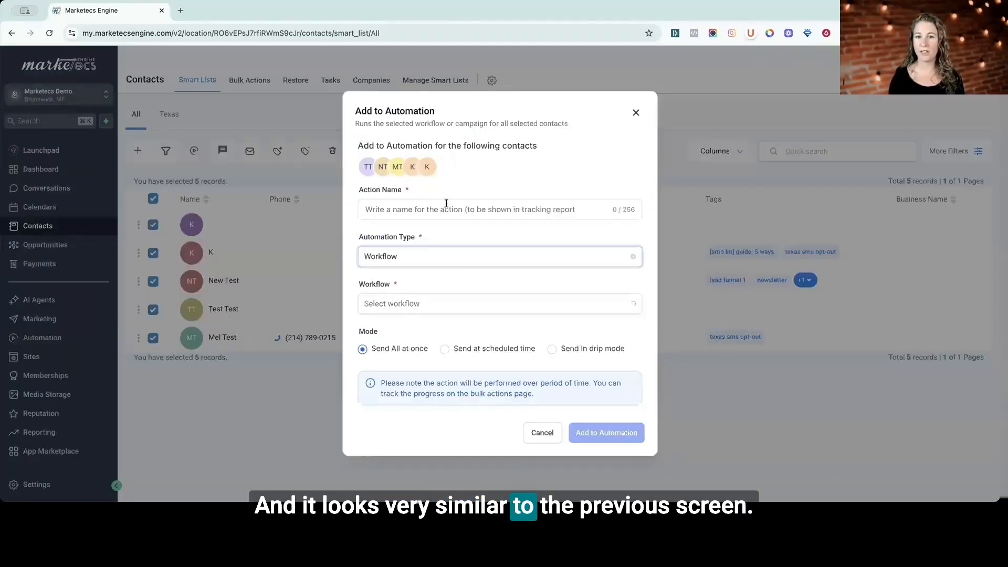
pyautogui.click(449, 210)
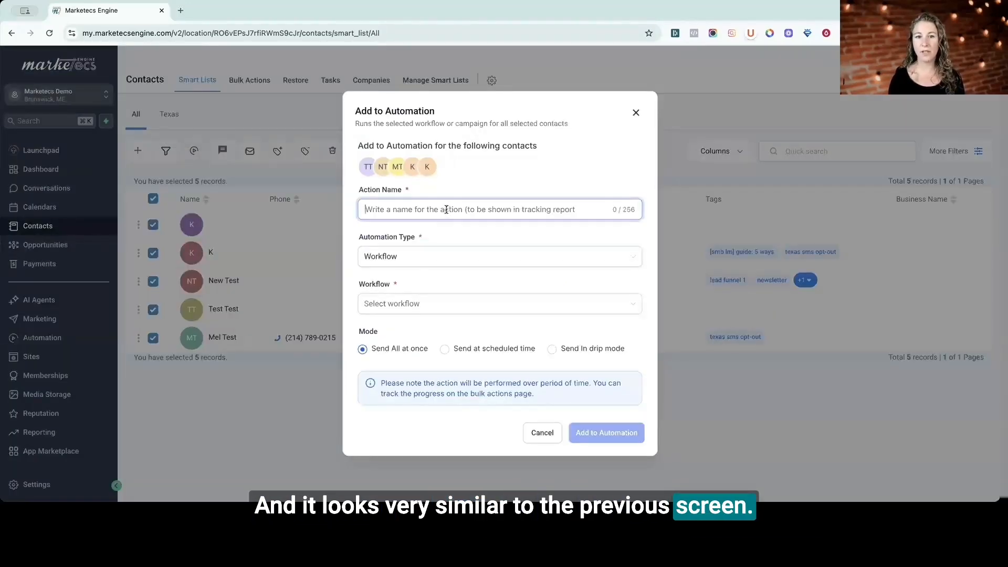
pyautogui.click(415, 262)
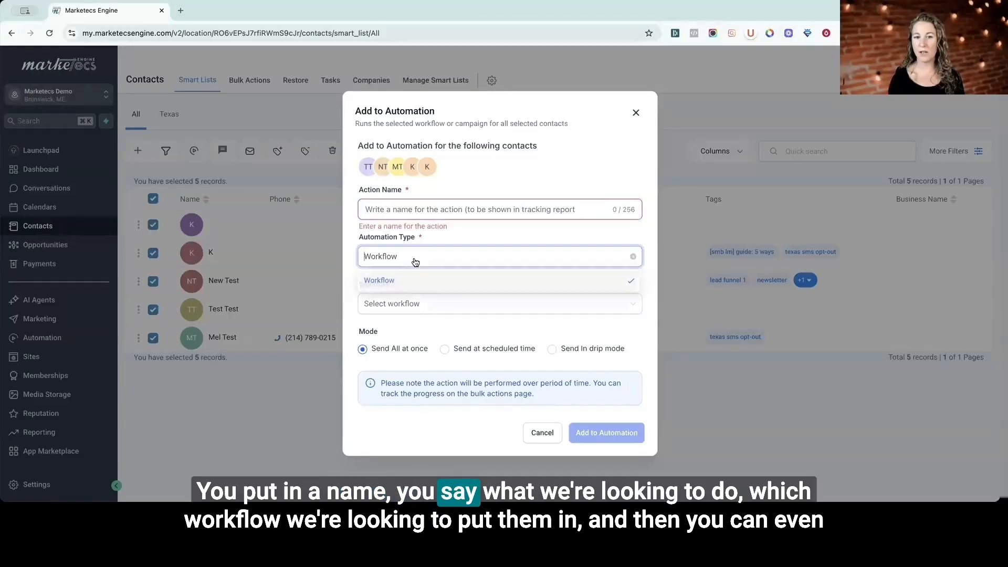
pyautogui.click(406, 282)
pyautogui.click(400, 306)
pyautogui.click(399, 345)
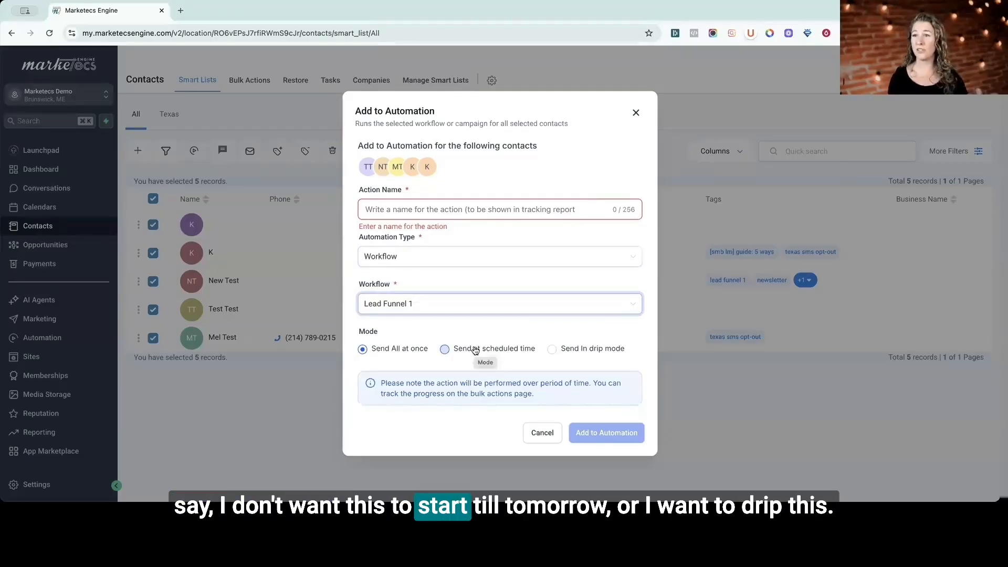
# Try drip mode with a September 4, 2025 start, batch quantity 1 and action name "test", review the remaining drip options and cancel.
pyautogui.click(592, 349)
pyautogui.click(517, 362)
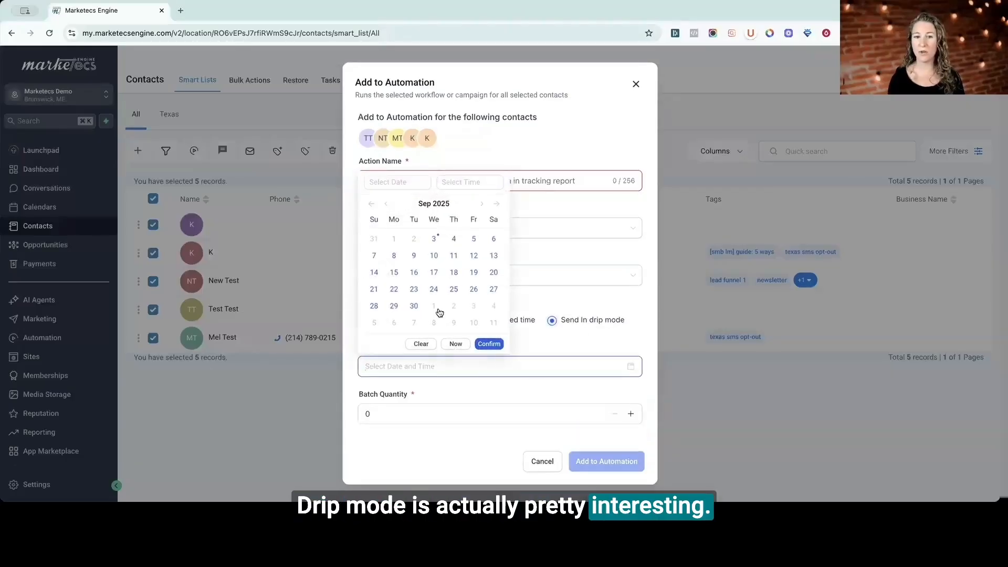
pyautogui.click(454, 239)
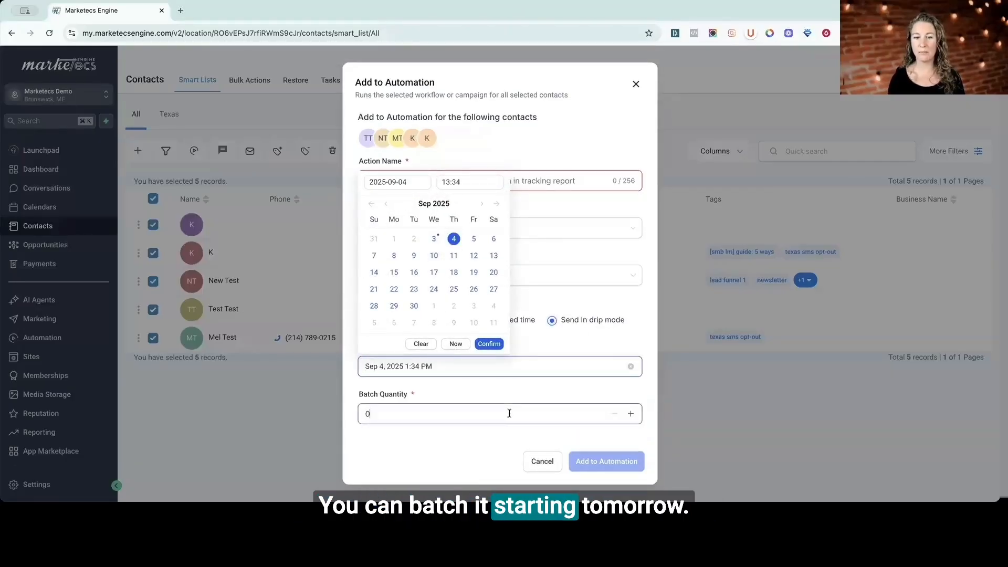
pyautogui.click(509, 413)
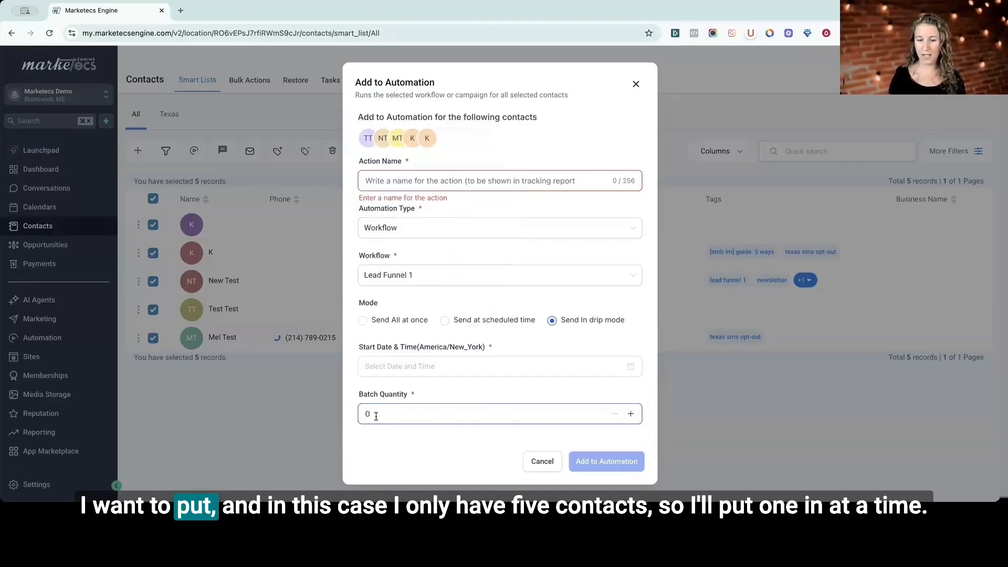
pyautogui.write('1')
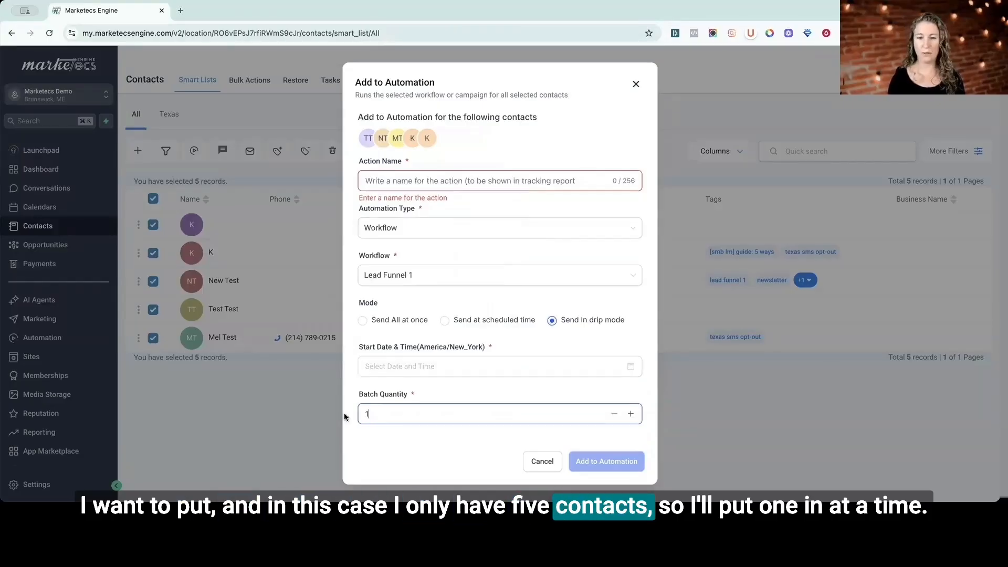
pyautogui.click(420, 440)
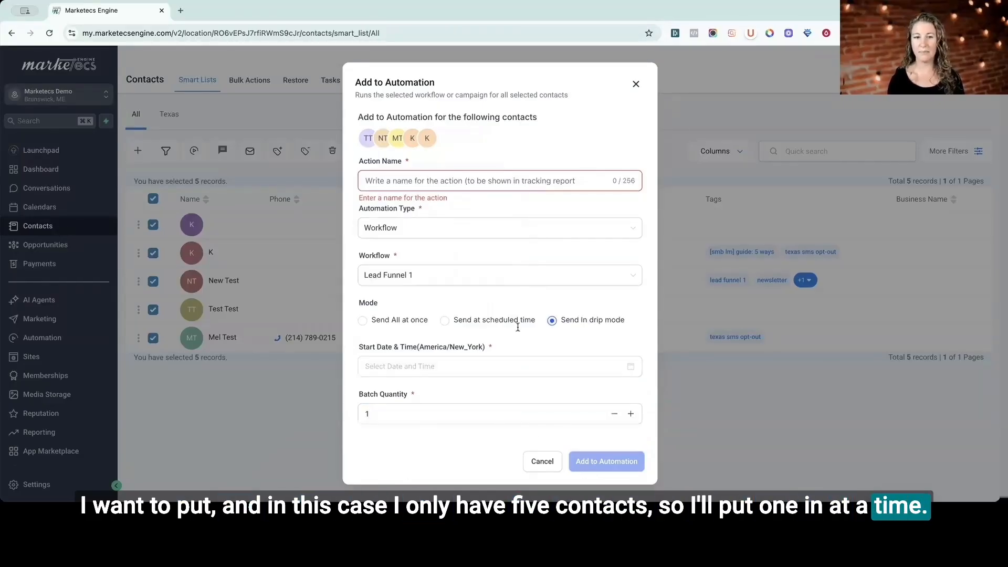
pyautogui.write('test')
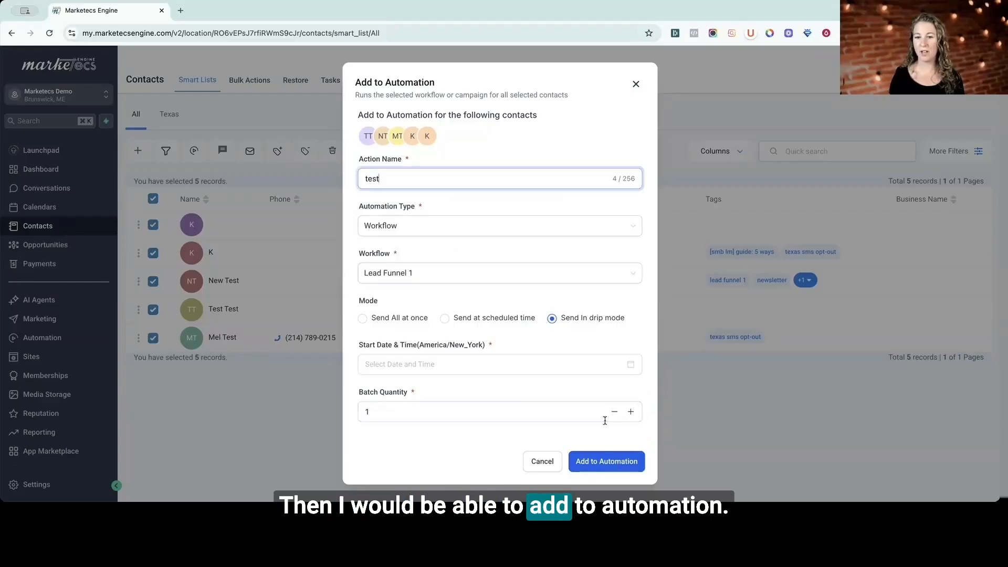
pyautogui.scroll(-4, 603, 415)
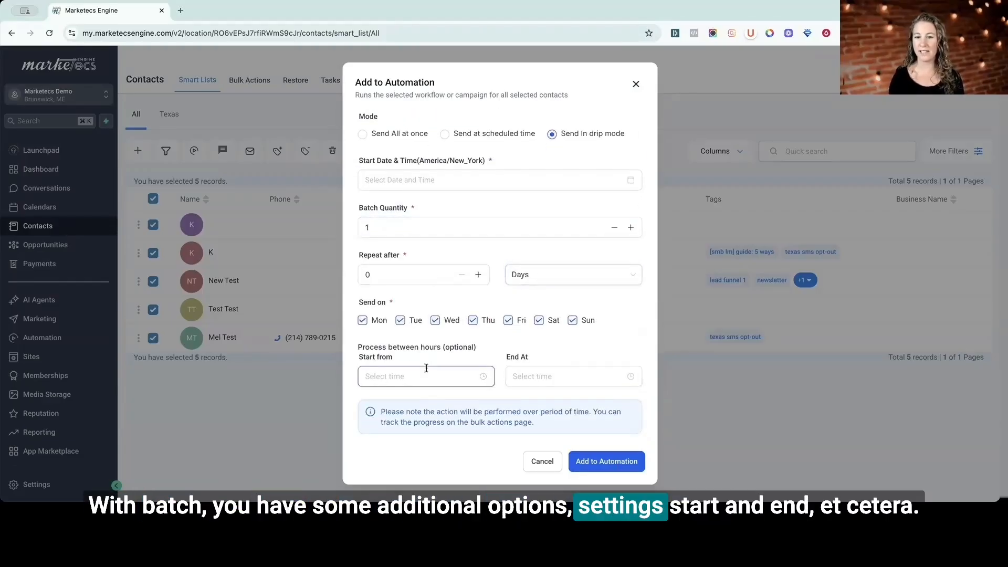
pyautogui.click(542, 462)
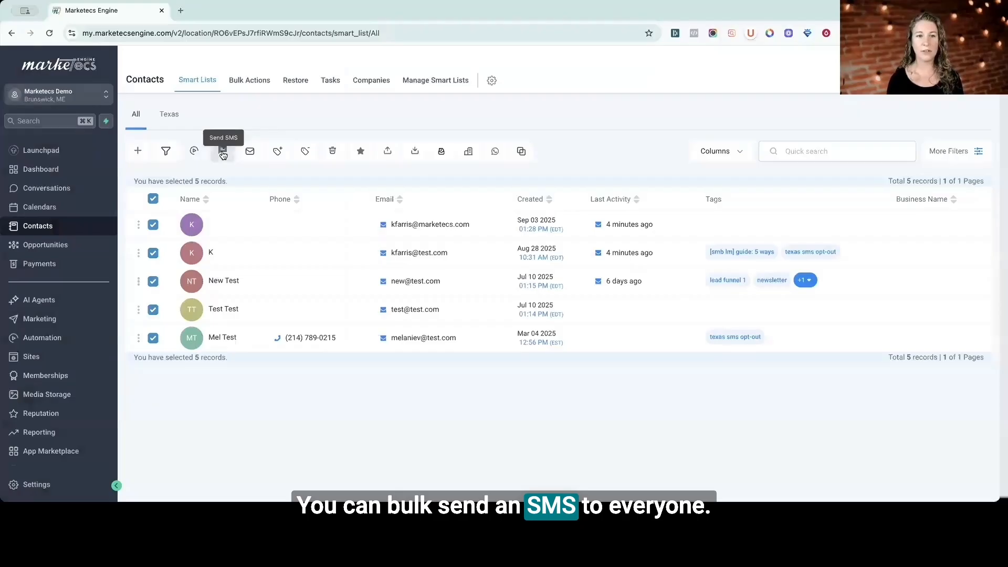
# Check the bulk Send SMS dialog, dismiss it, and inspect the action name and tag fields for bulk tagging the selected contacts.
pyautogui.click(222, 152)
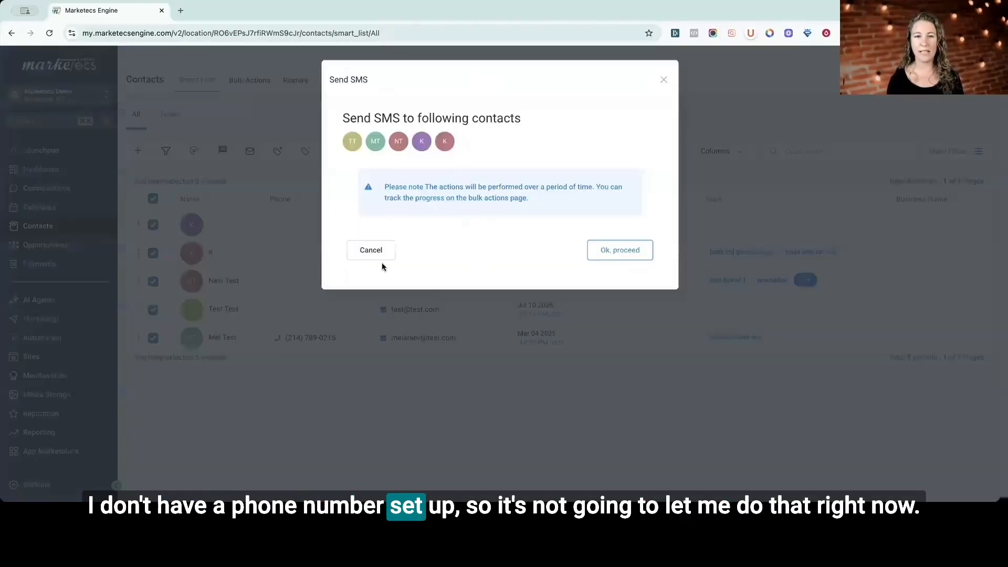
pyautogui.click(377, 256)
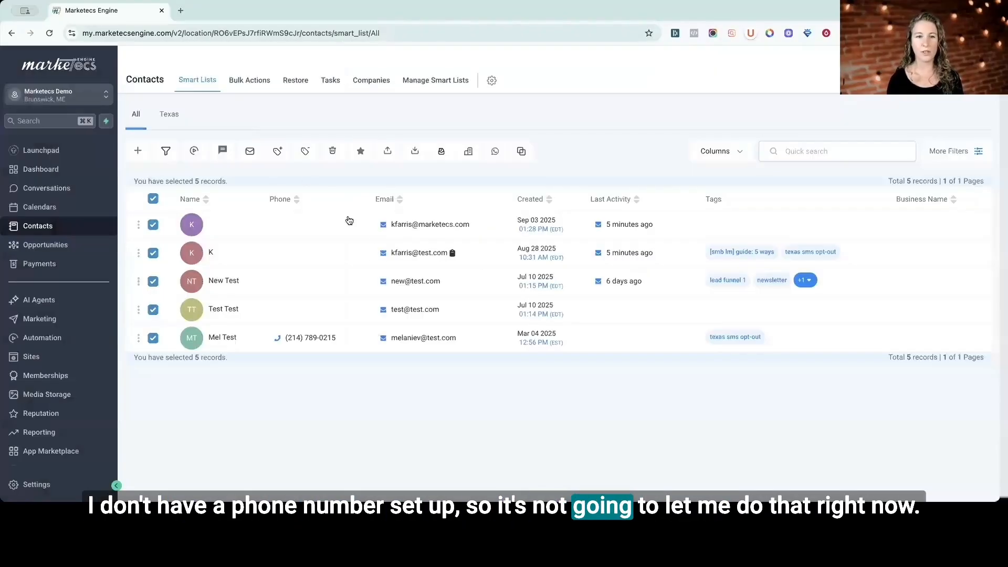
pyautogui.click(279, 152)
pyautogui.click(423, 270)
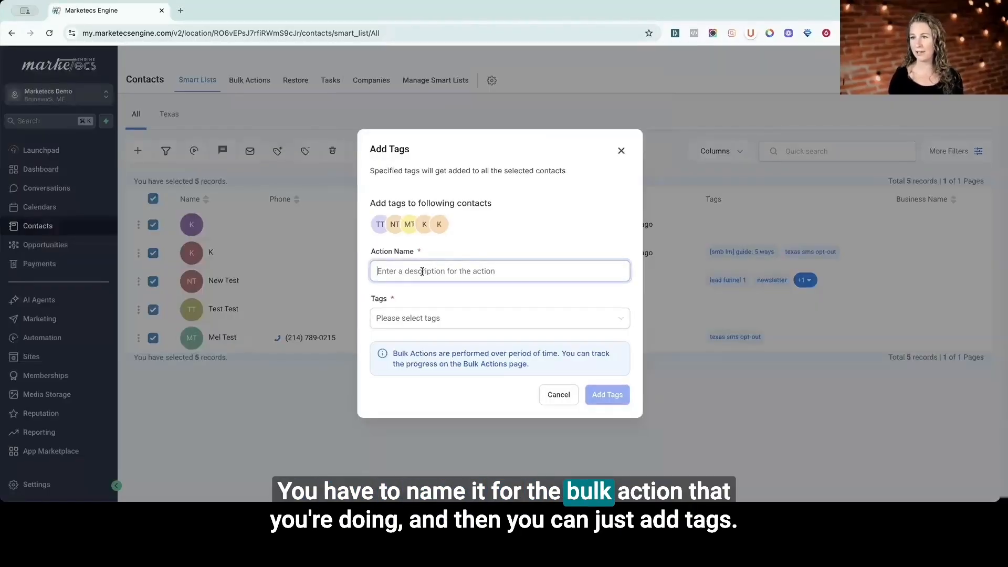
pyautogui.click(402, 321)
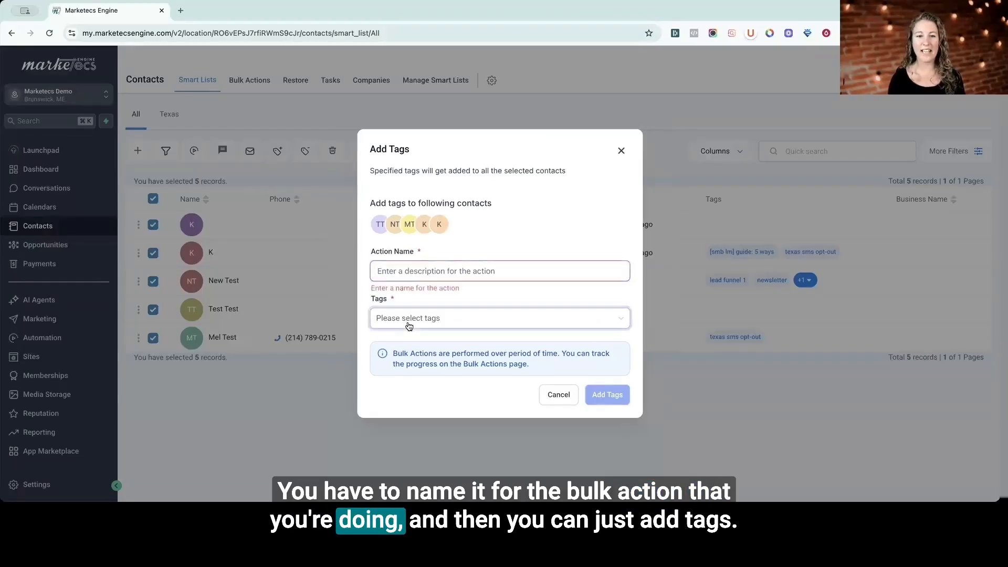
pyautogui.click(411, 283)
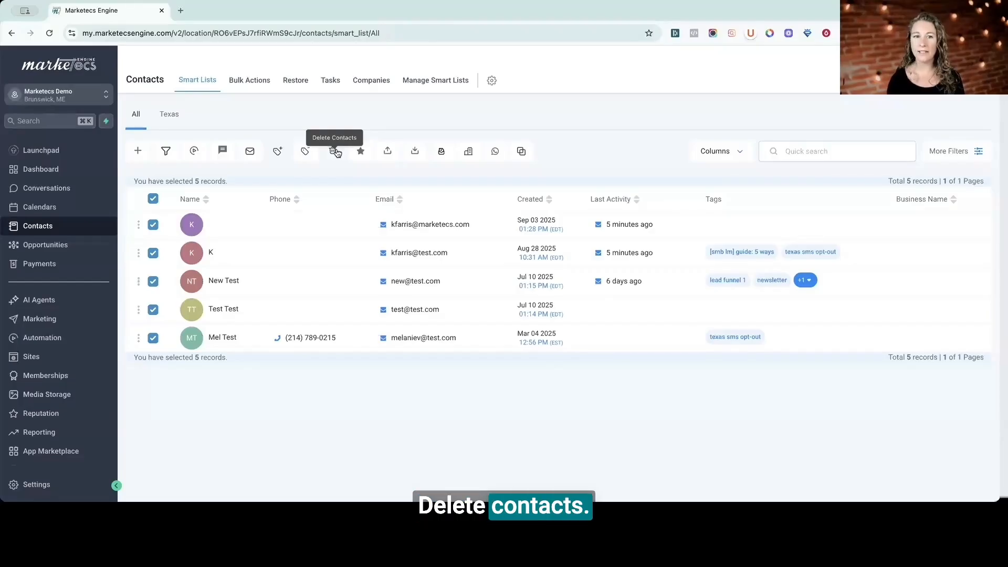
# Review the bulk delete confirmation for the selected contacts, cancel it, and clear the contact selection.
pyautogui.click(334, 151)
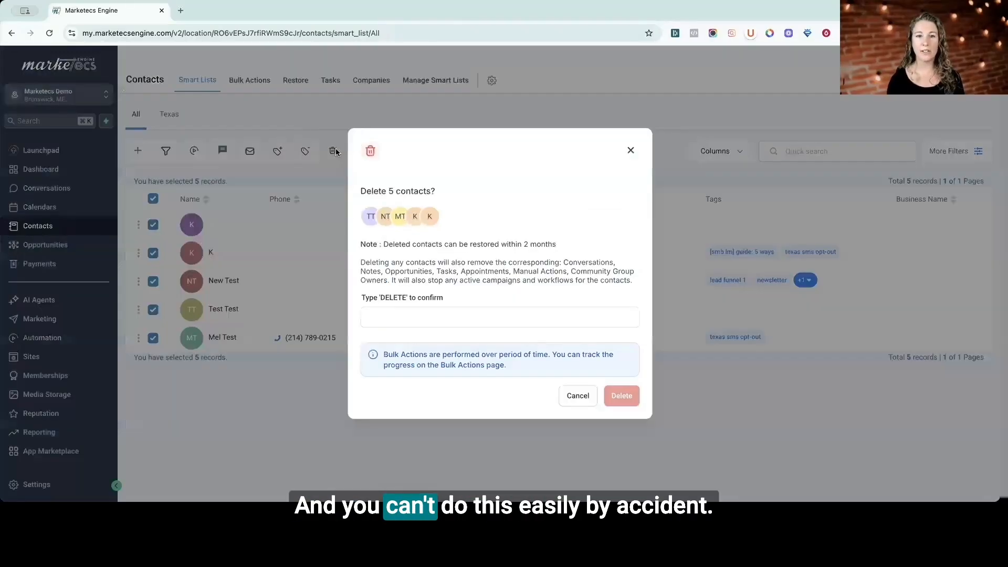
pyautogui.doubleClick(389, 297)
pyautogui.click(389, 319)
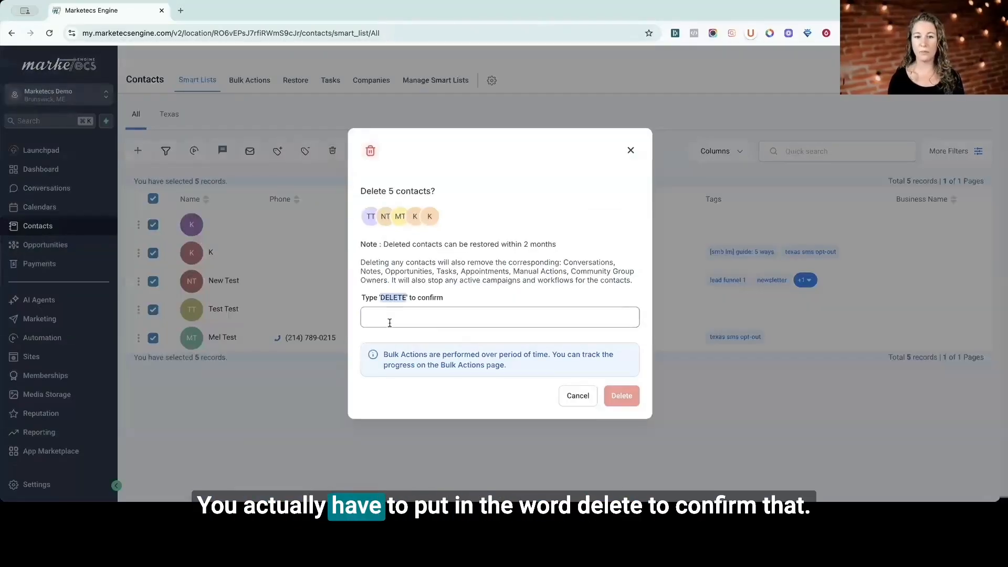
pyautogui.click(578, 396)
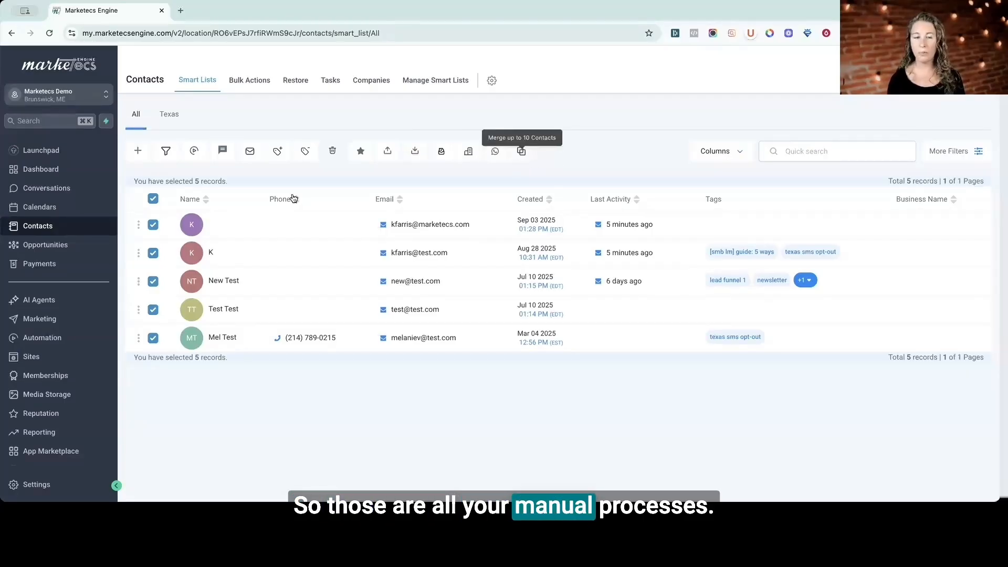
pyautogui.click(152, 202)
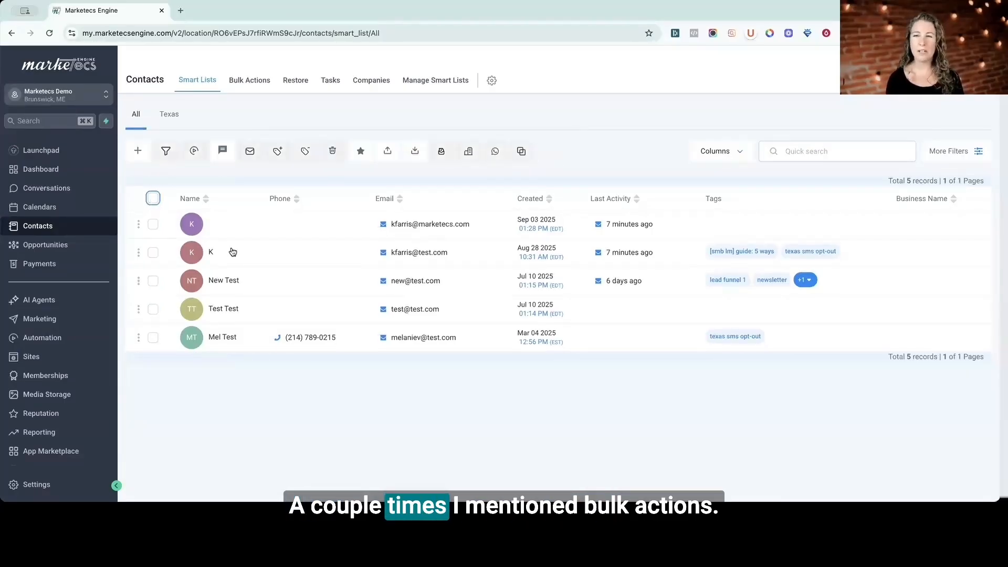
# Review the log of bulk actions and the options for the Texas SMS Opt-Out entry, and return to the smart lists.
pyautogui.click(245, 80)
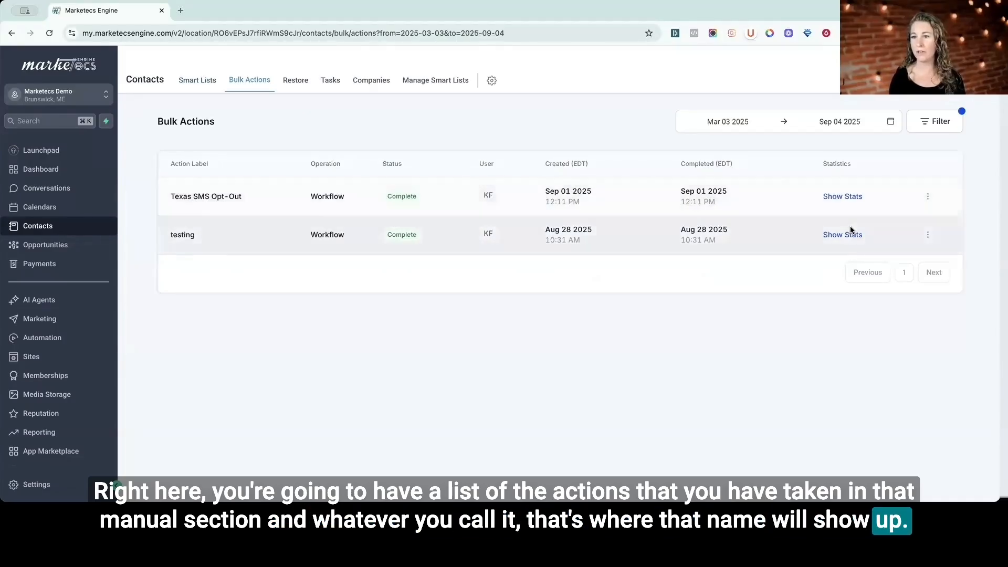
pyautogui.click(929, 198)
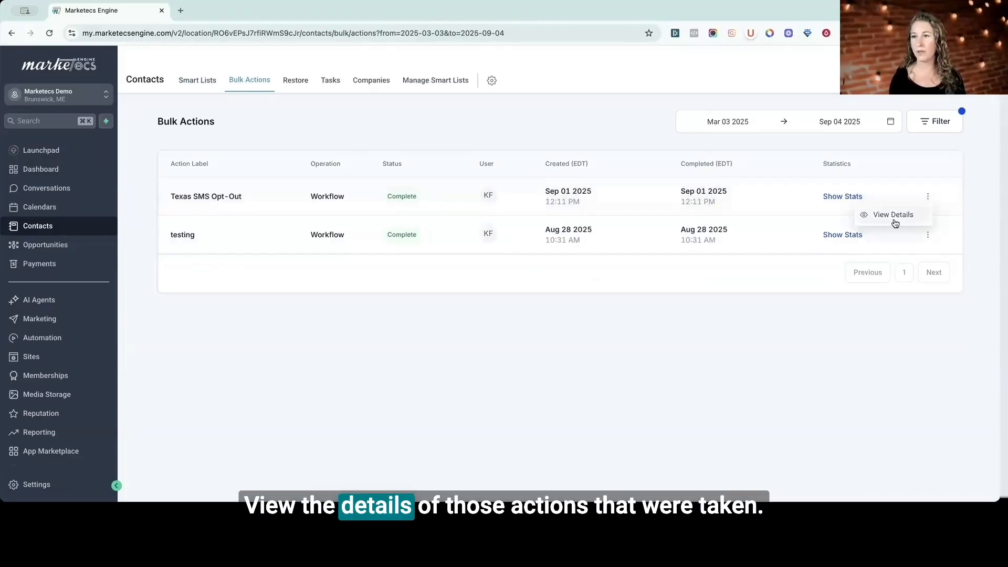
pyautogui.click(205, 82)
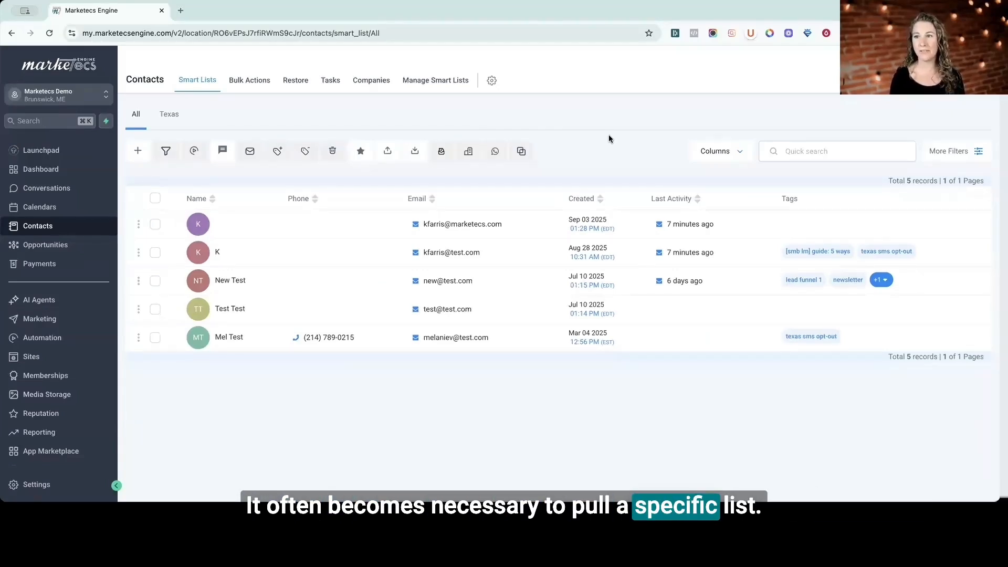
# Show the Texas smart list and examine its state and phone filters.
pyautogui.click(169, 114)
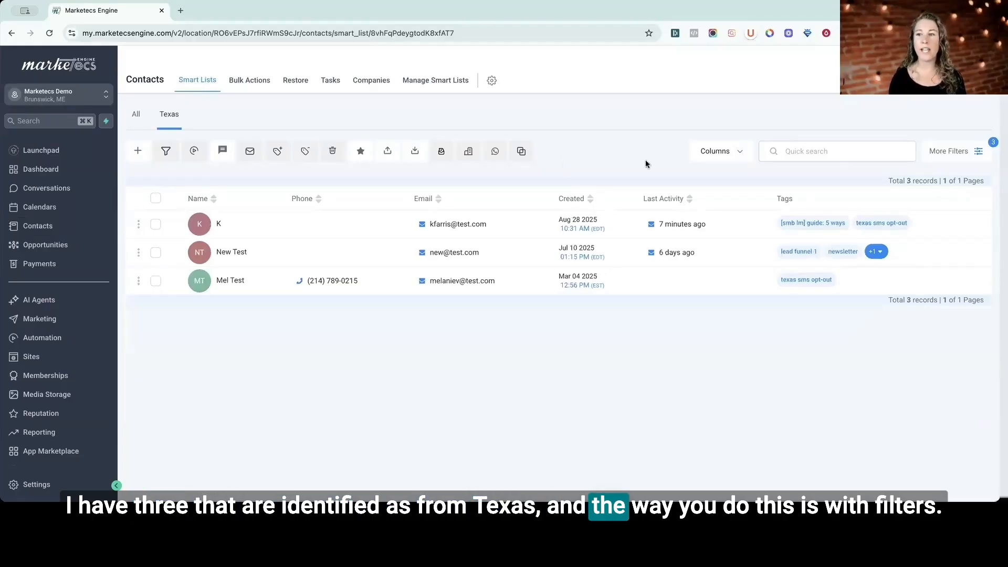
pyautogui.click(958, 153)
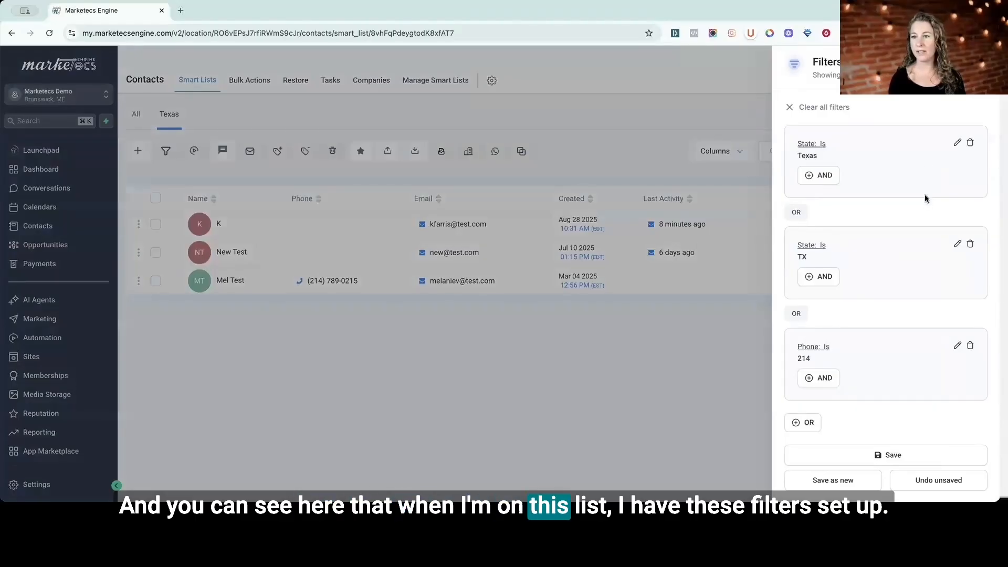
pyautogui.scroll(-1, 925, 199)
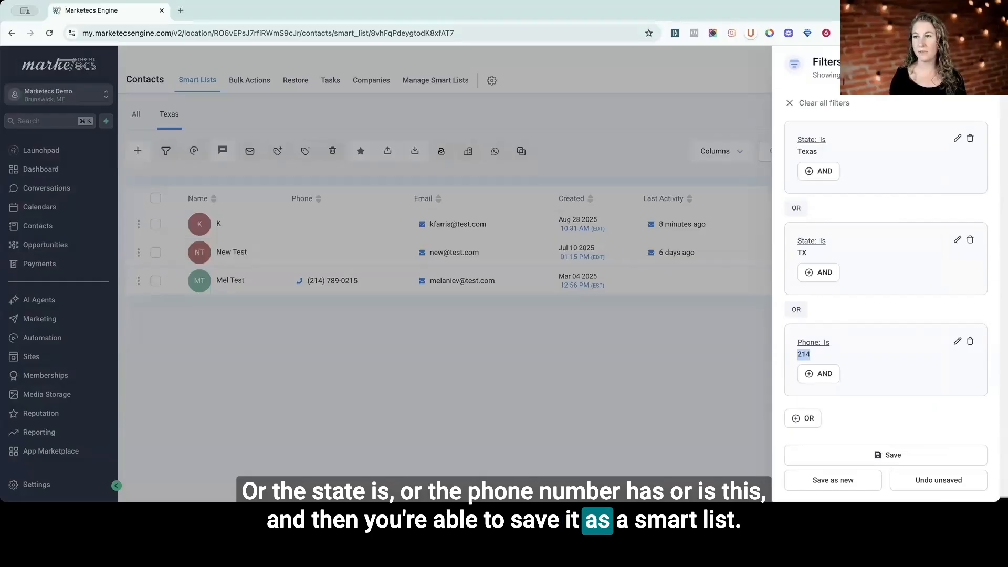
pyautogui.click(146, 112)
# Filter the list of all contacts to those whose full name is "test".
pyautogui.click(137, 113)
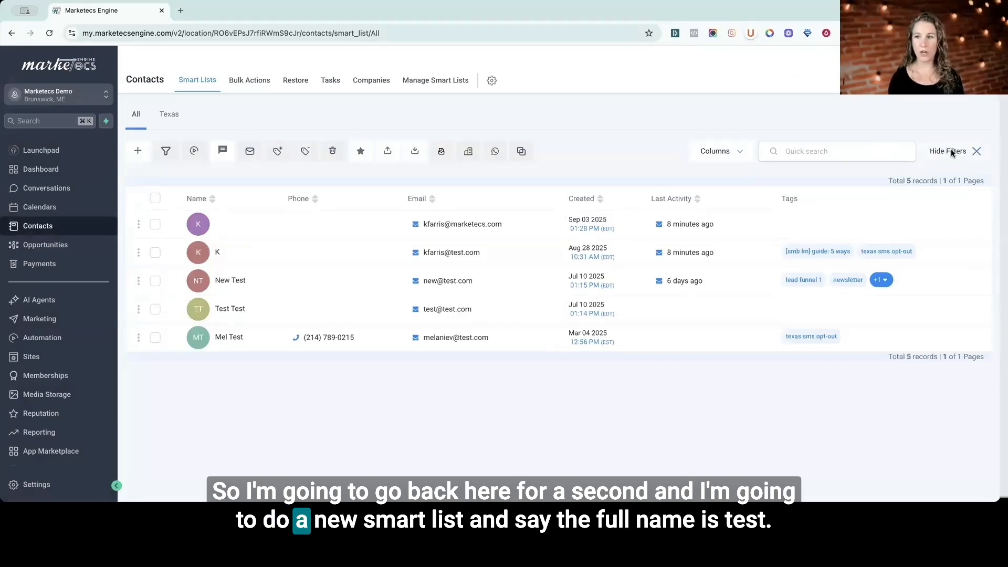
pyautogui.click(950, 150)
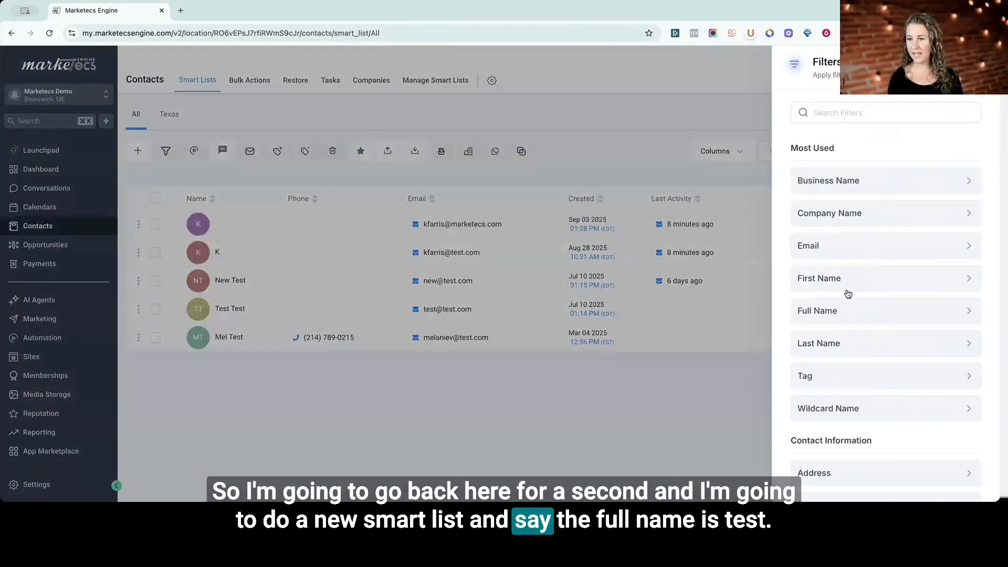
pyautogui.click(837, 313)
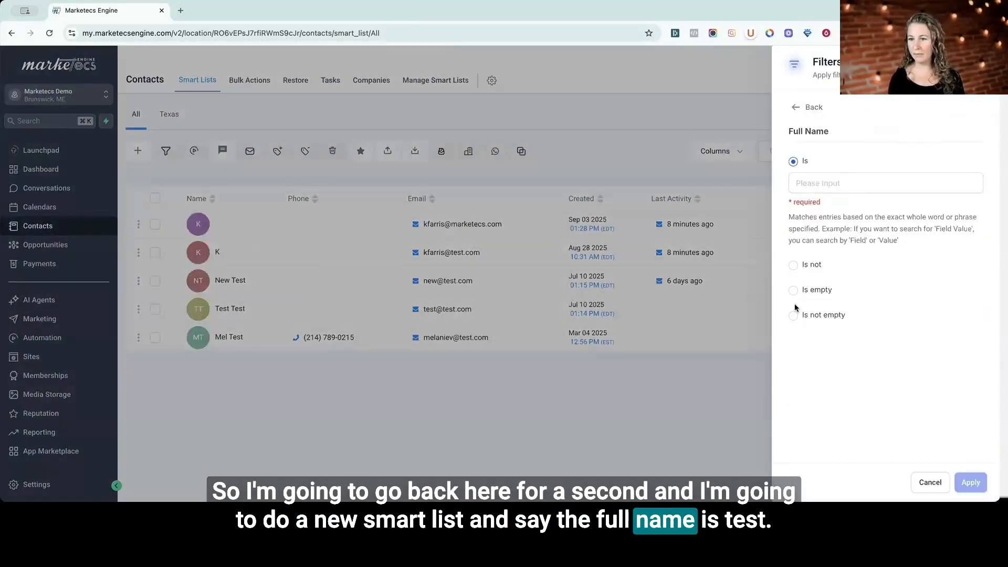
pyautogui.write('test')
pyautogui.click(970, 483)
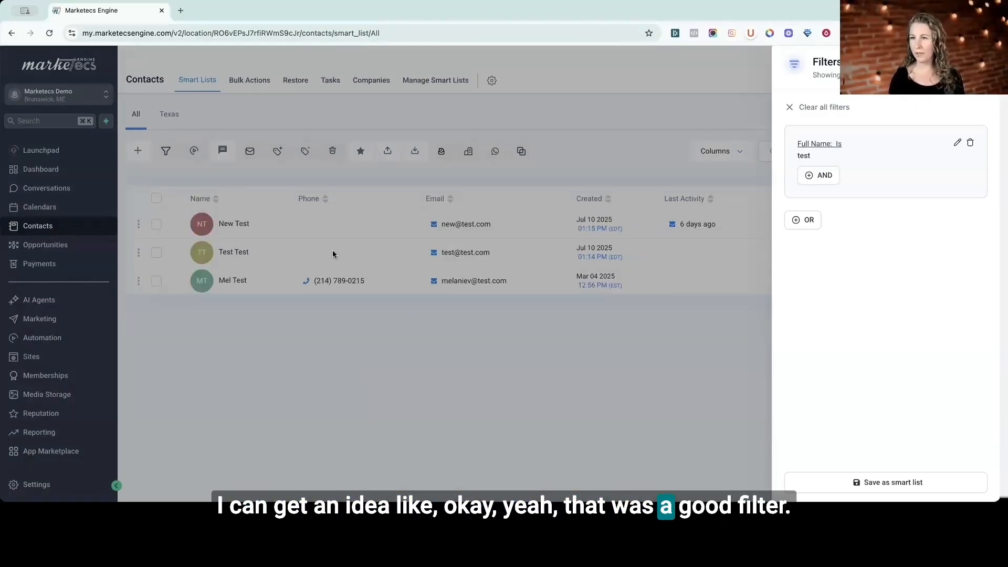
# Save the filtered contacts as a smart list named Test.
pyautogui.click(883, 483)
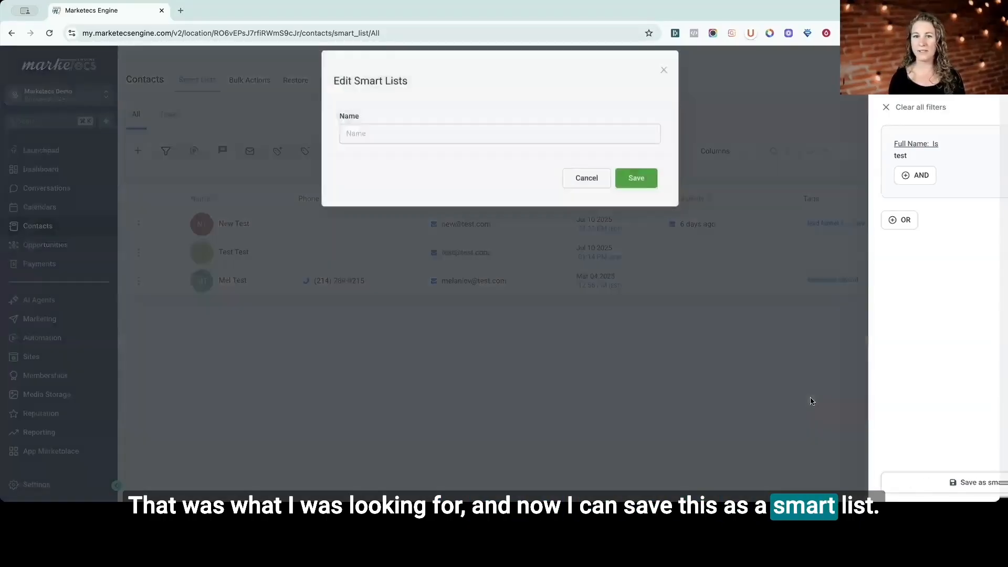
pyautogui.write('Test')
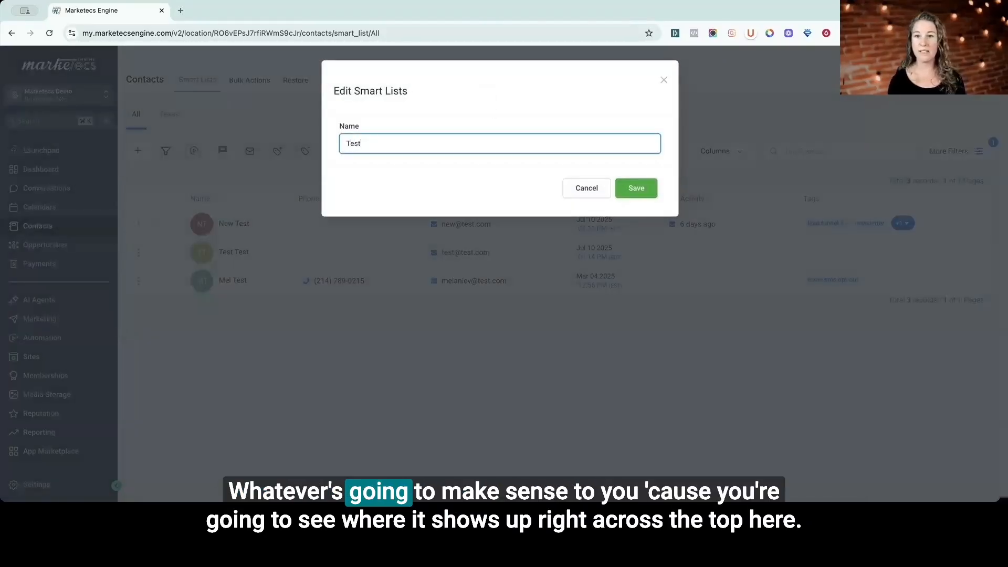
pyautogui.click(638, 188)
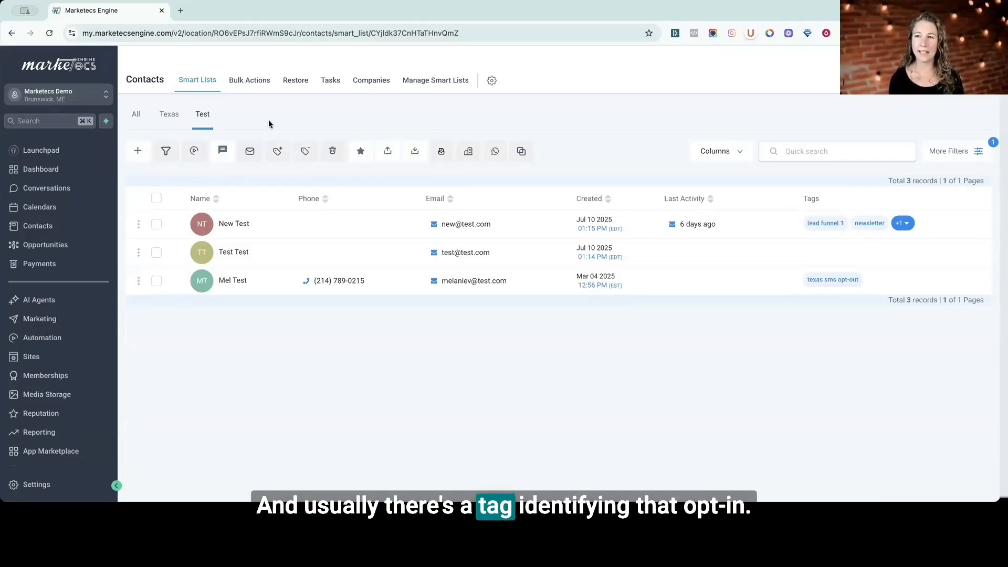
# Check the Test list's filter, and browse the tags available for a Tag filter on the full contact list.
pyautogui.click(966, 153)
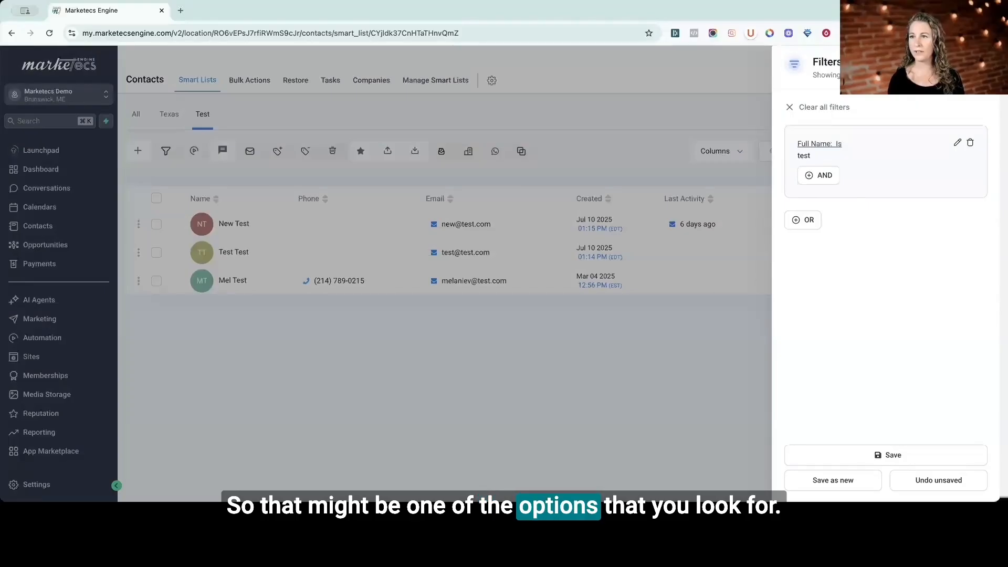
pyautogui.click(283, 118)
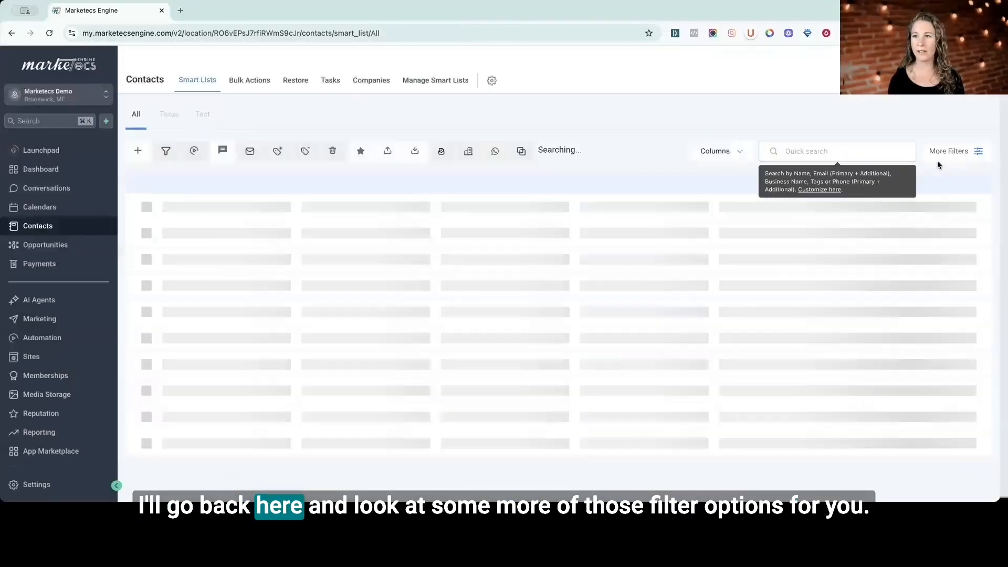
pyautogui.click(948, 151)
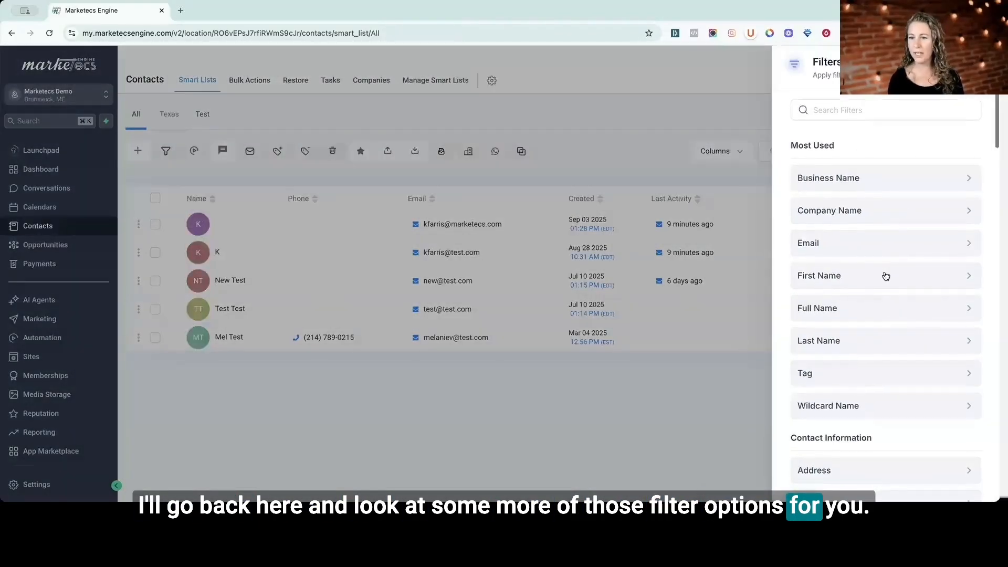
pyautogui.scroll(-2, 886, 276)
pyautogui.click(832, 276)
pyautogui.click(811, 185)
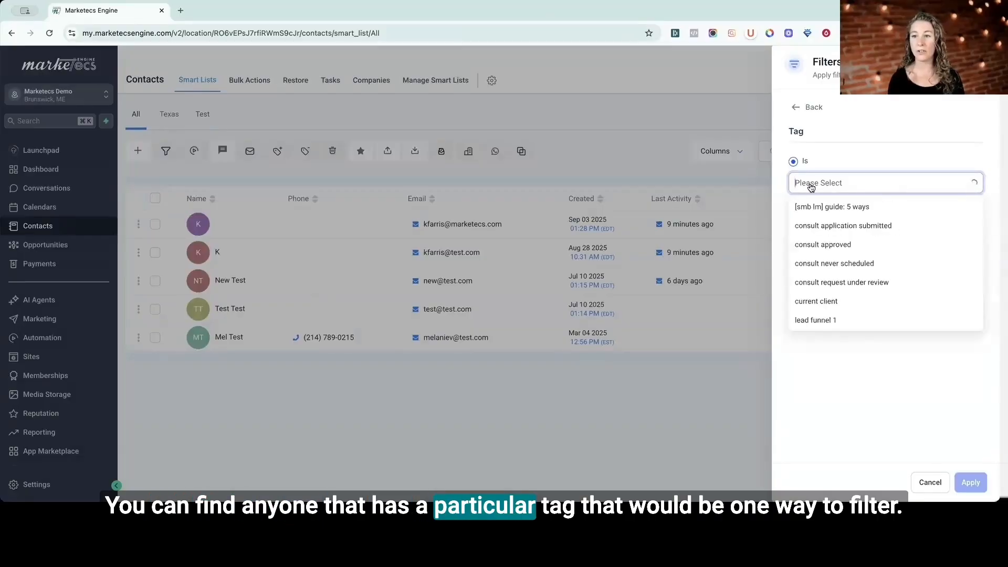
# Search the contact filters for "work" to look at the workflow filters, and close the filters.
pyautogui.click(797, 109)
pyautogui.write('work')
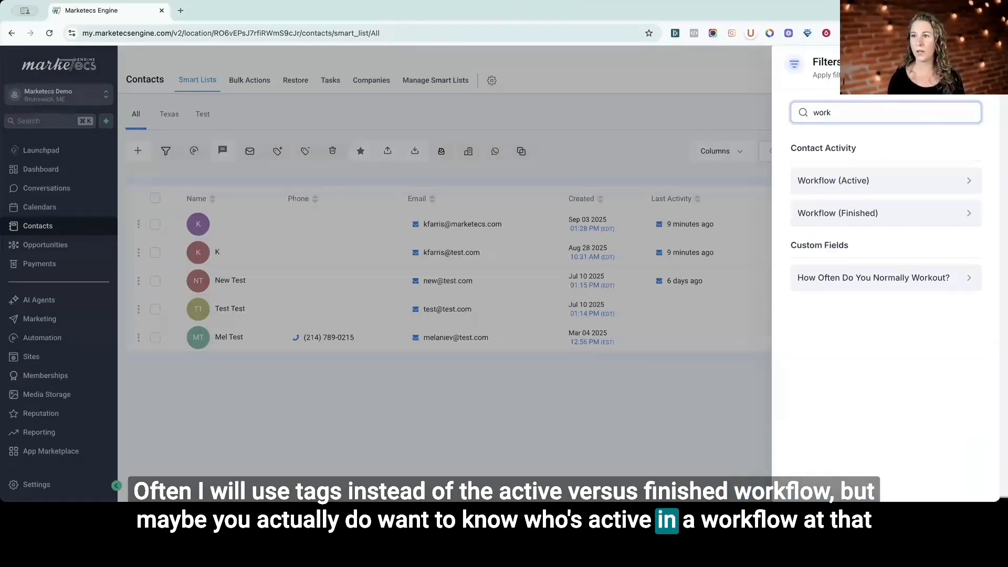
pyautogui.click(974, 64)
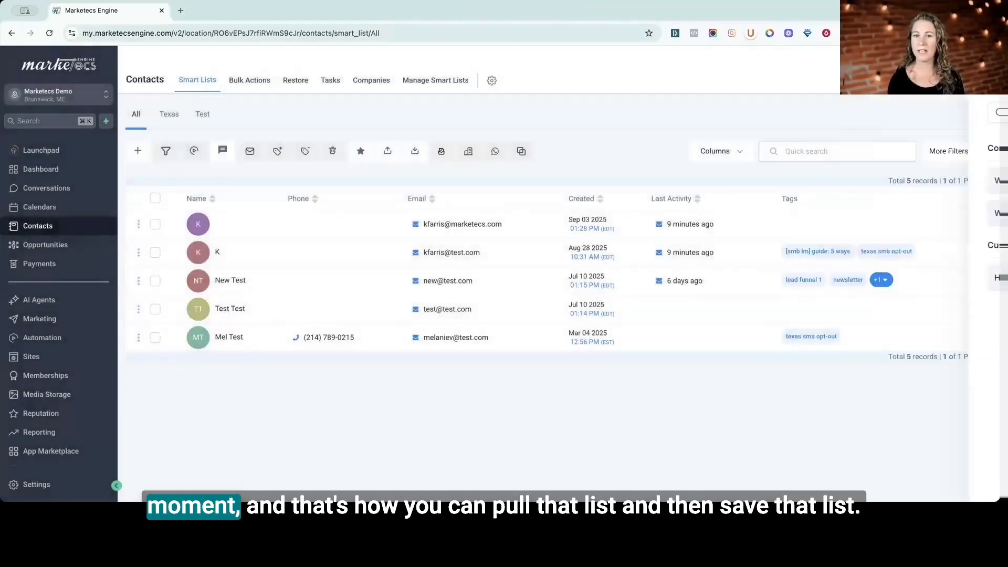
# Try sharing the Texas smart list with all users and with only one individual admin user.
pyautogui.click(202, 115)
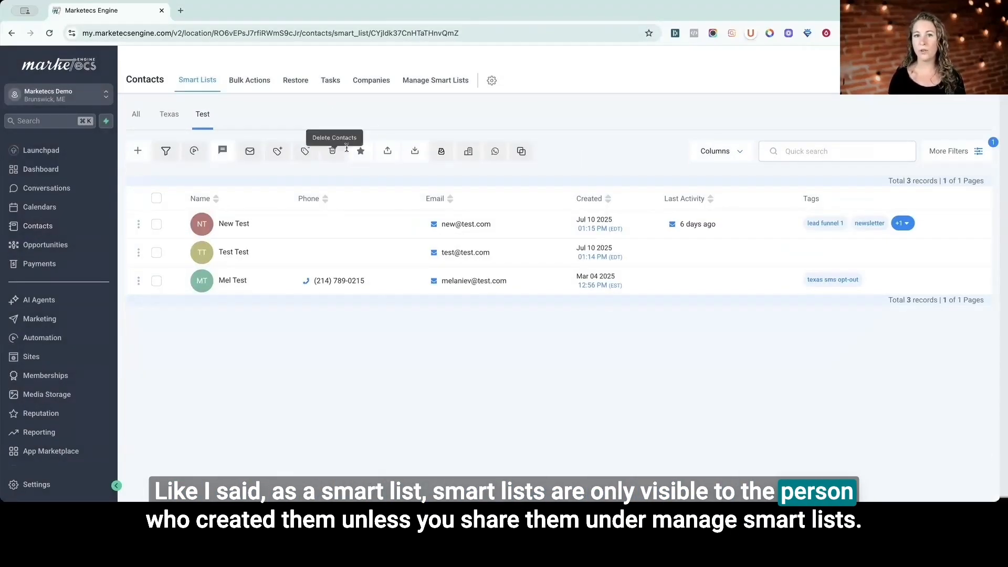
pyautogui.click(447, 82)
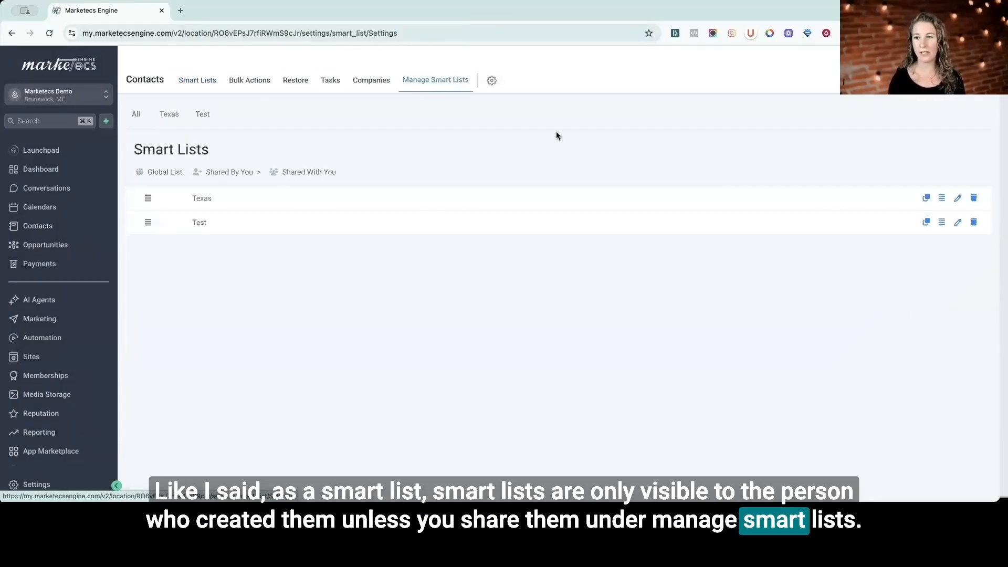
pyautogui.click(941, 198)
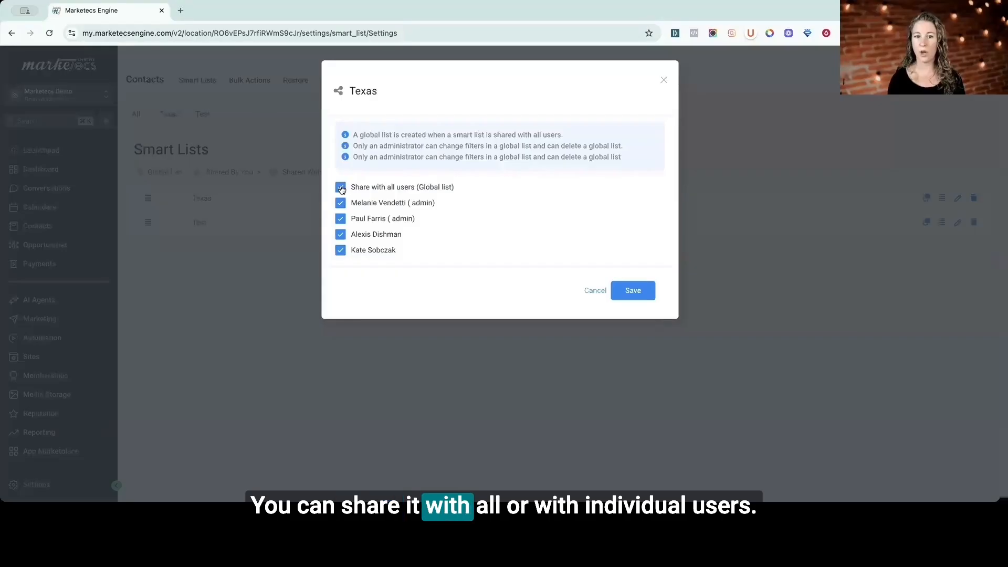
pyautogui.click(339, 205)
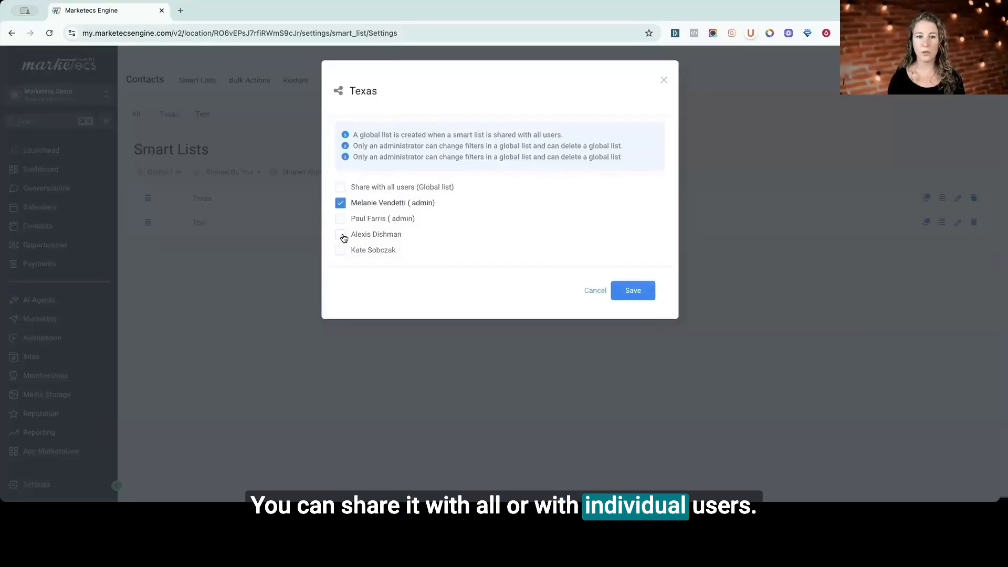
# Return to the smart lists and view the contacts in the Texas and Test lists.
pyautogui.click(195, 80)
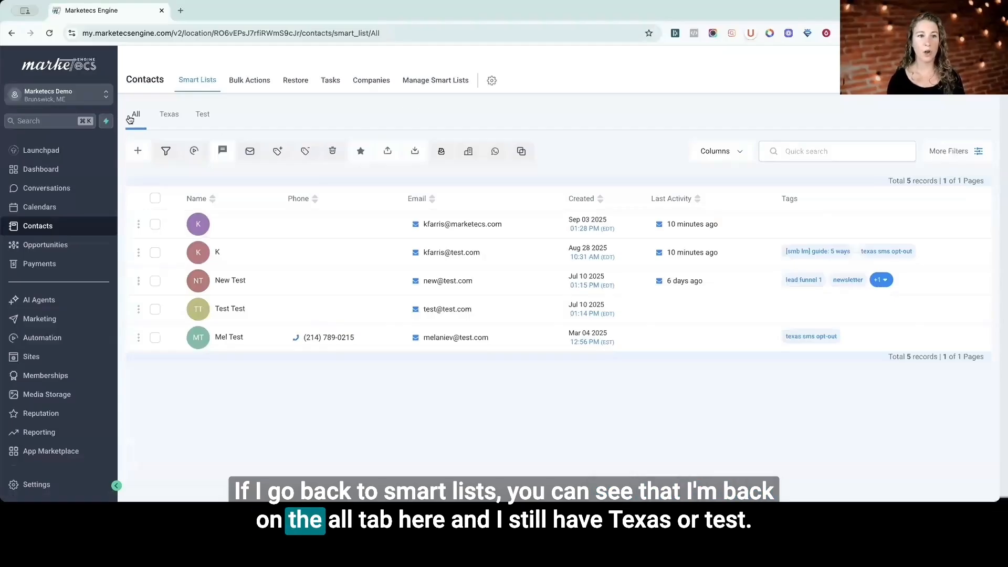
pyautogui.click(175, 120)
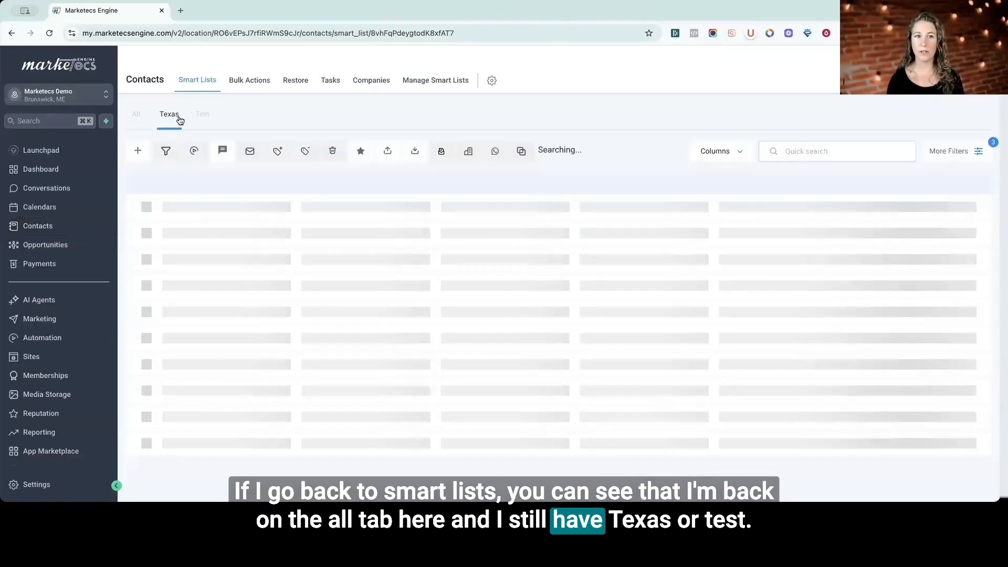
pyautogui.click(202, 115)
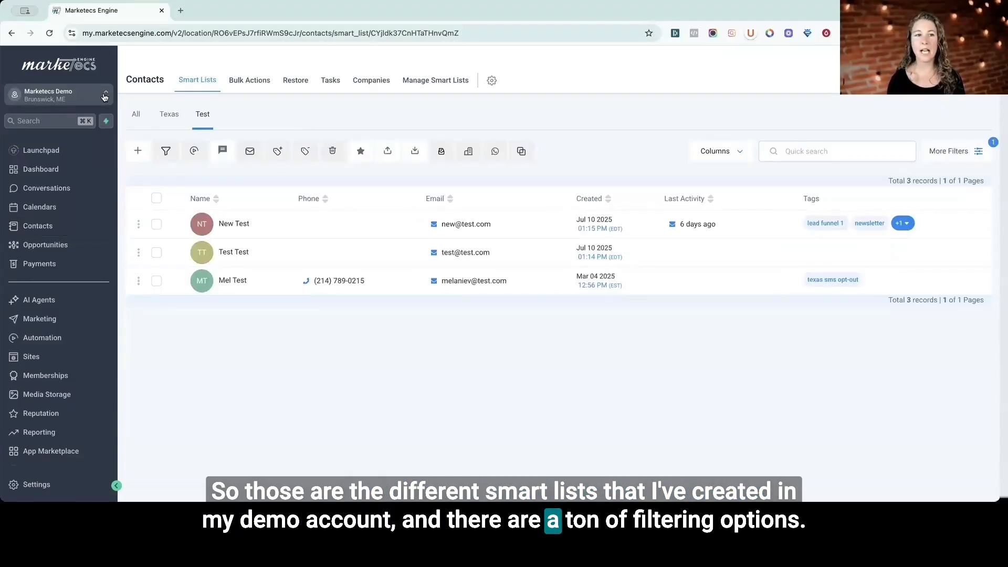
# Browse the filters available for the full contact list, from contact information through activity and attribution to custom fields.
pyautogui.click(138, 121)
pyautogui.click(958, 152)
pyautogui.scroll(-12, 937, 257)
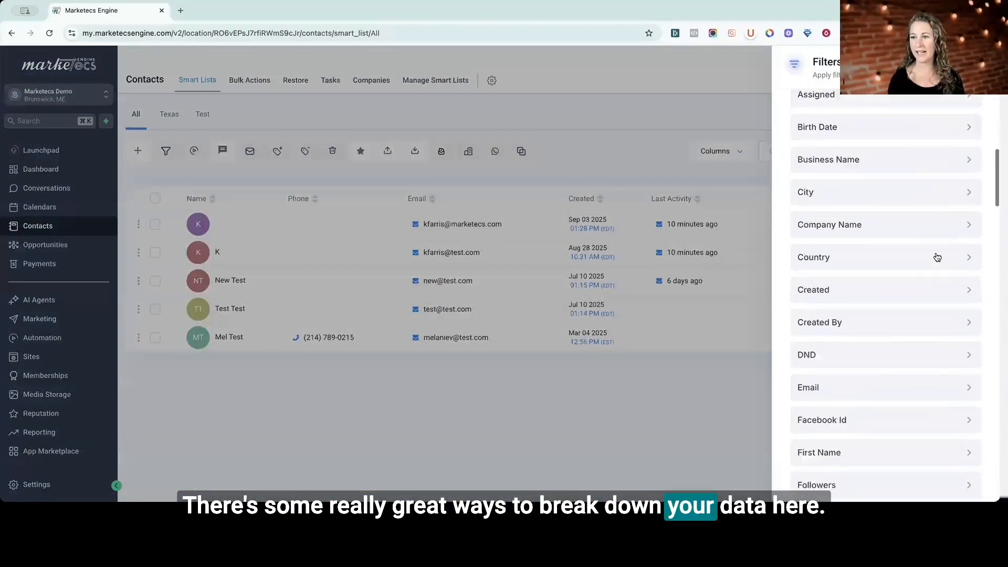
pyautogui.scroll(-15, 937, 257)
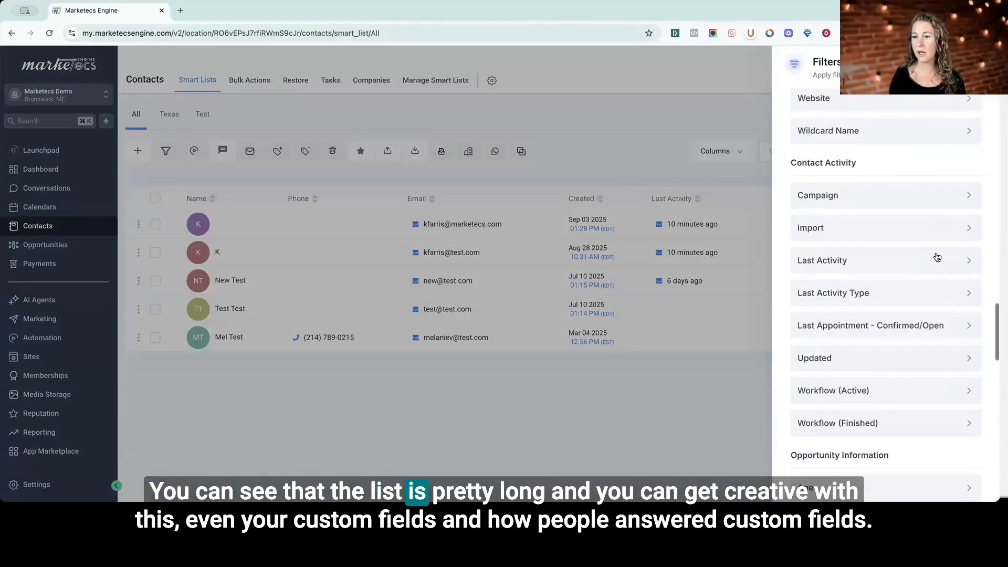
pyautogui.scroll(-8, 937, 257)
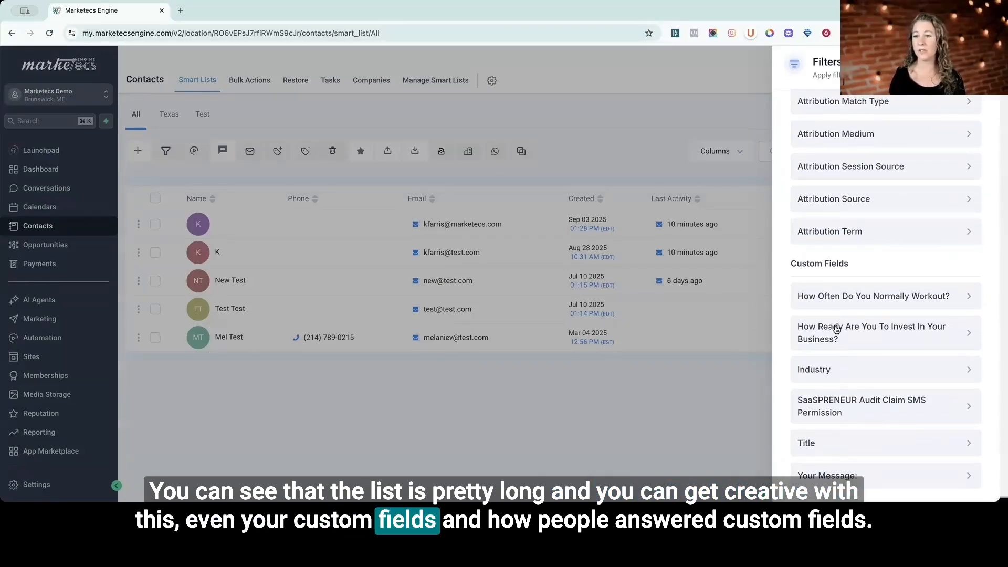
# Filter the full contact list to Industry is Business Consulting, and remove the filter again to show all contacts.
pyautogui.click(845, 371)
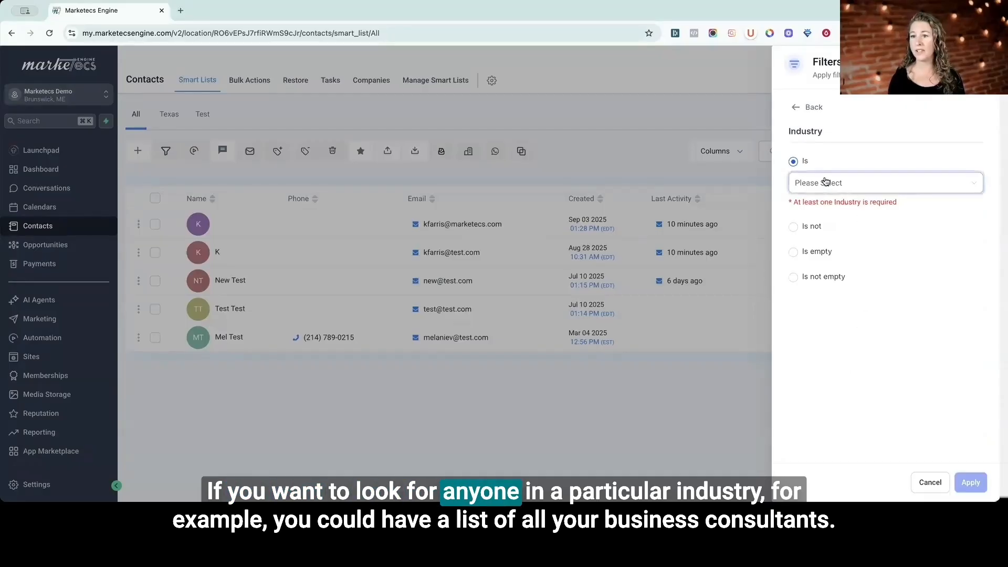
pyautogui.click(825, 181)
pyautogui.click(836, 207)
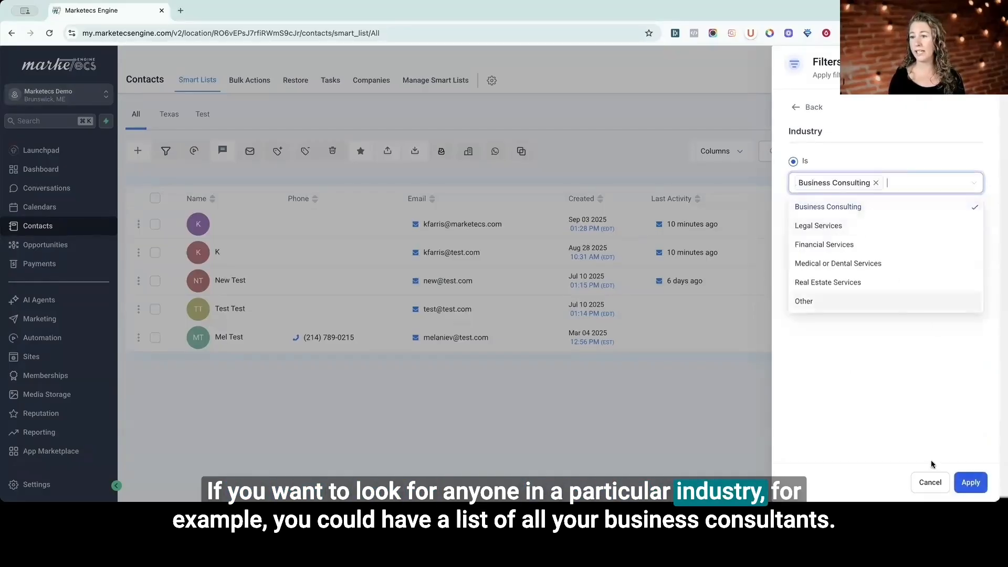
pyautogui.click(983, 482)
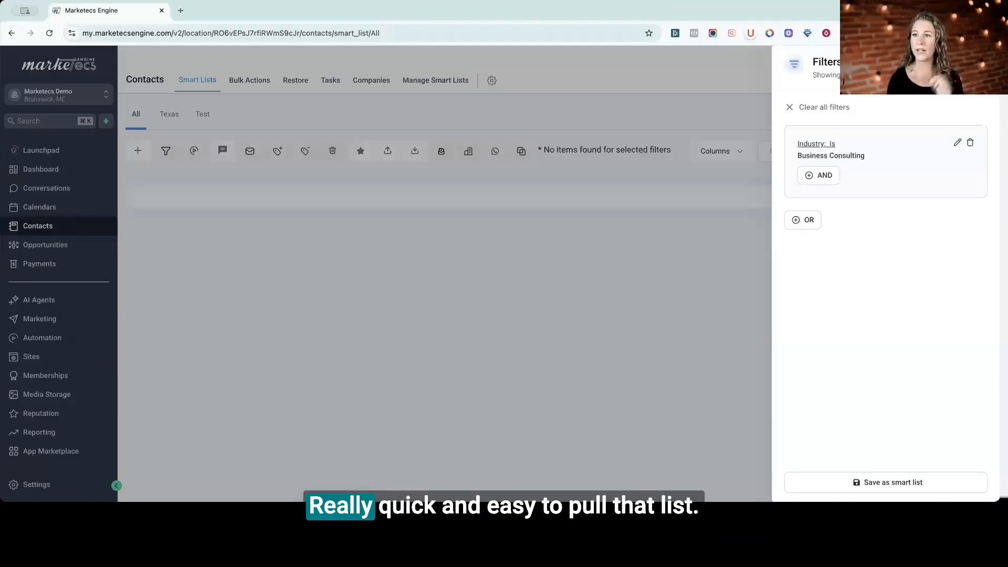
pyautogui.click(983, 63)
pyautogui.click(964, 153)
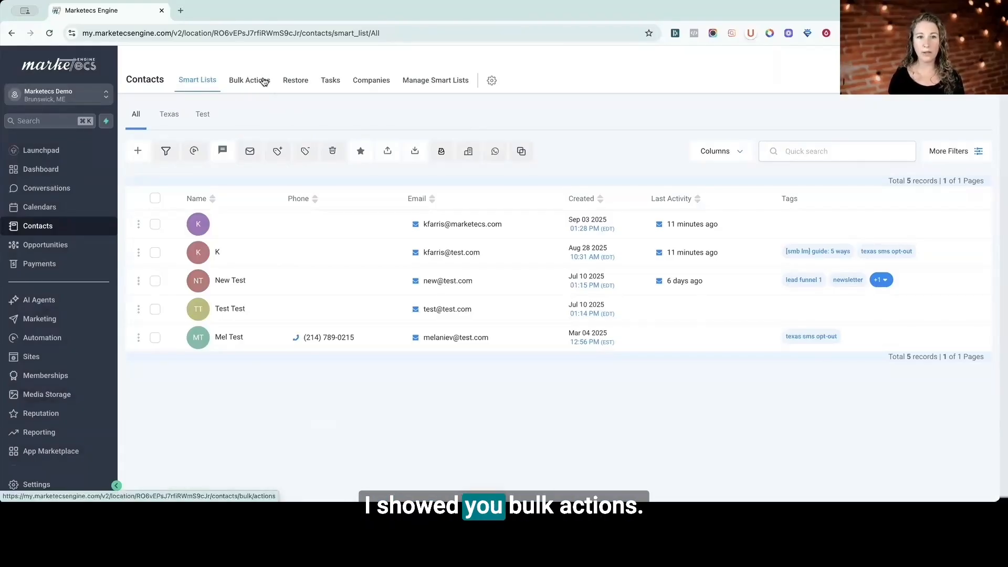
# View the Restore, Tasks and Companies pages of the contacts area.
pyautogui.click(292, 82)
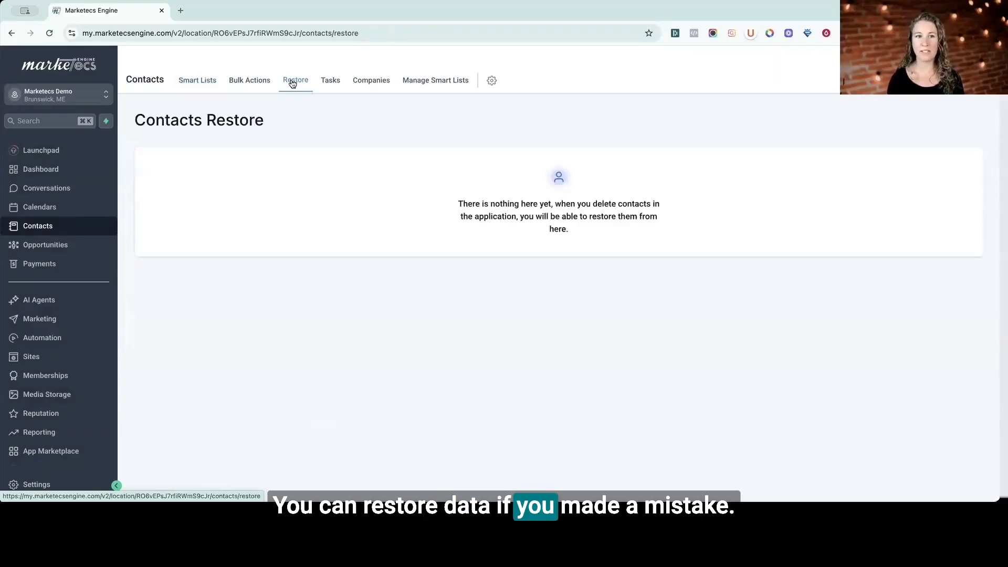
pyautogui.click(331, 83)
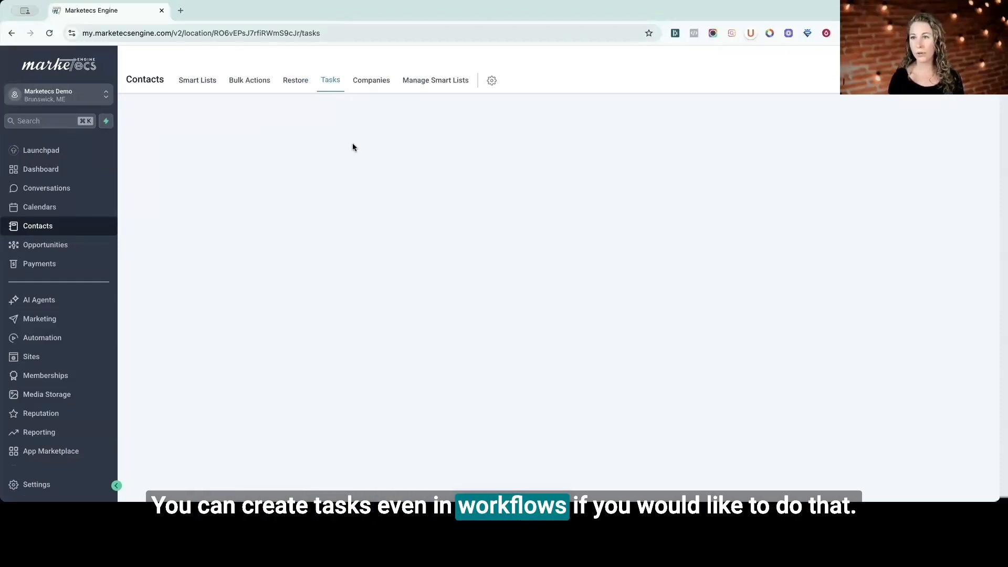
pyautogui.click(369, 84)
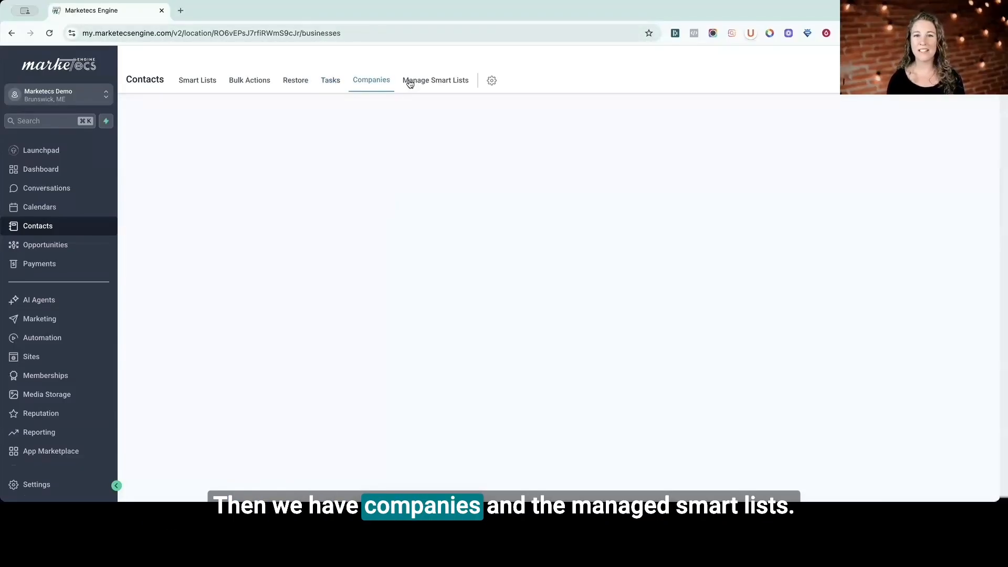
# Open the custom fields settings from the contacts area and review which folder each field belongs to.
pyautogui.click(491, 82)
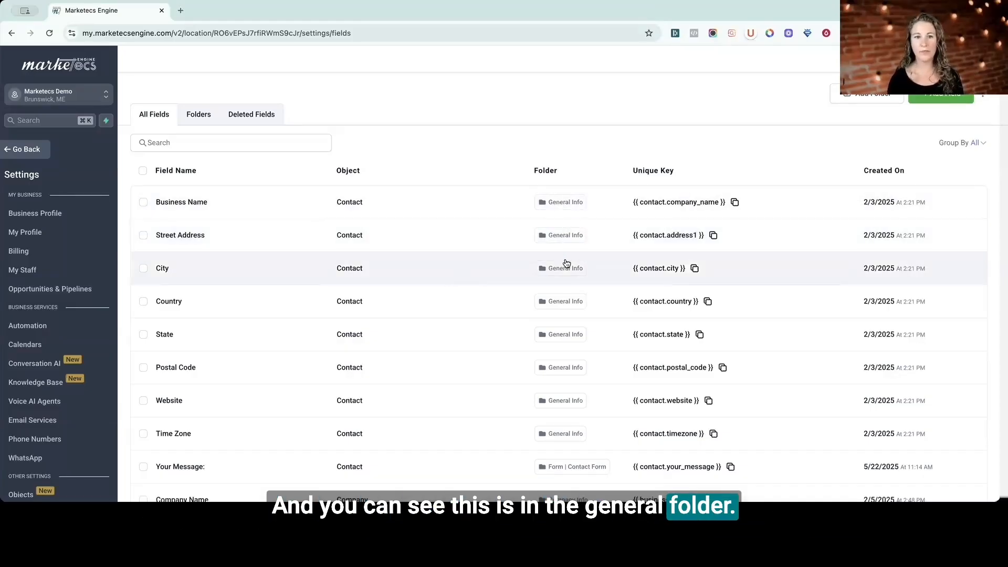
pyautogui.scroll(-2, 566, 263)
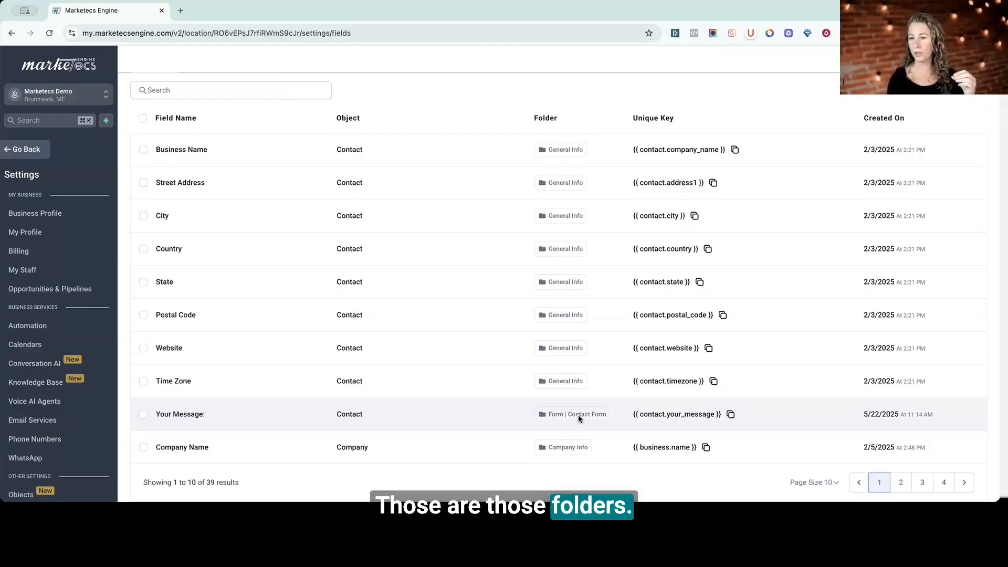
pyautogui.scroll(2, 221, 168)
# Delete the empty "Form | DemoForm PF 1" folder from the contact field folders.
pyautogui.click(202, 110)
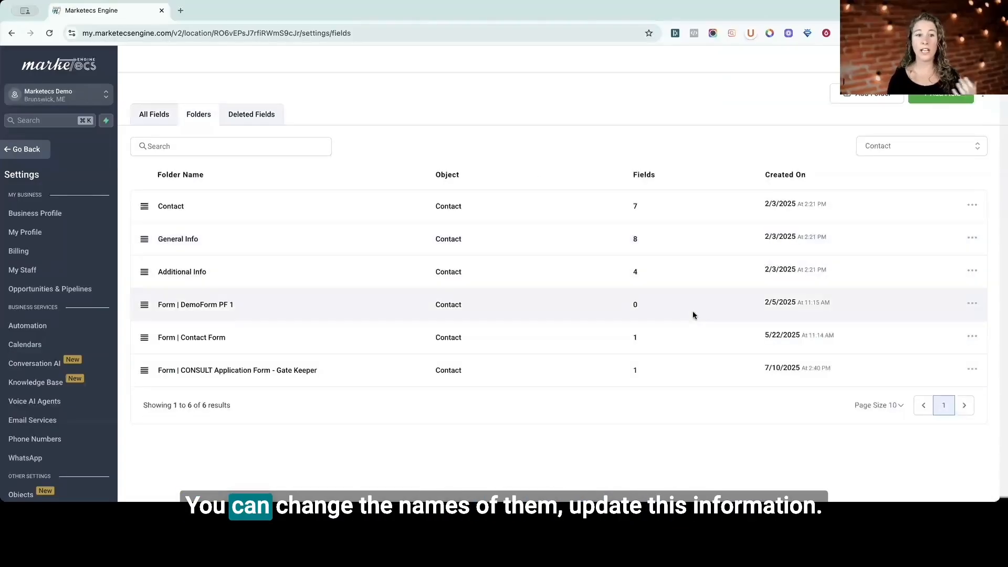
pyautogui.doubleClick(640, 303)
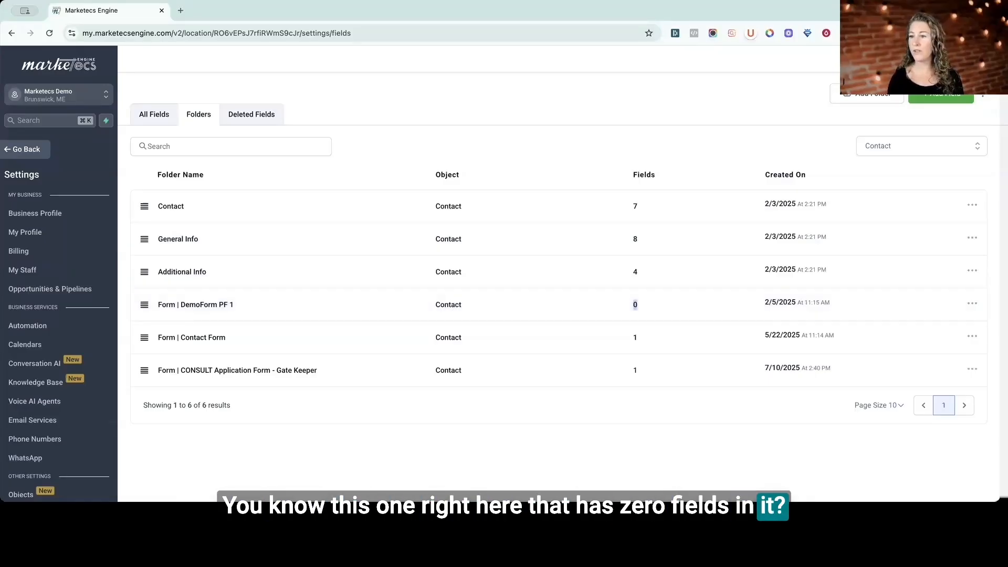
pyautogui.click(973, 305)
pyautogui.click(914, 342)
pyautogui.click(656, 136)
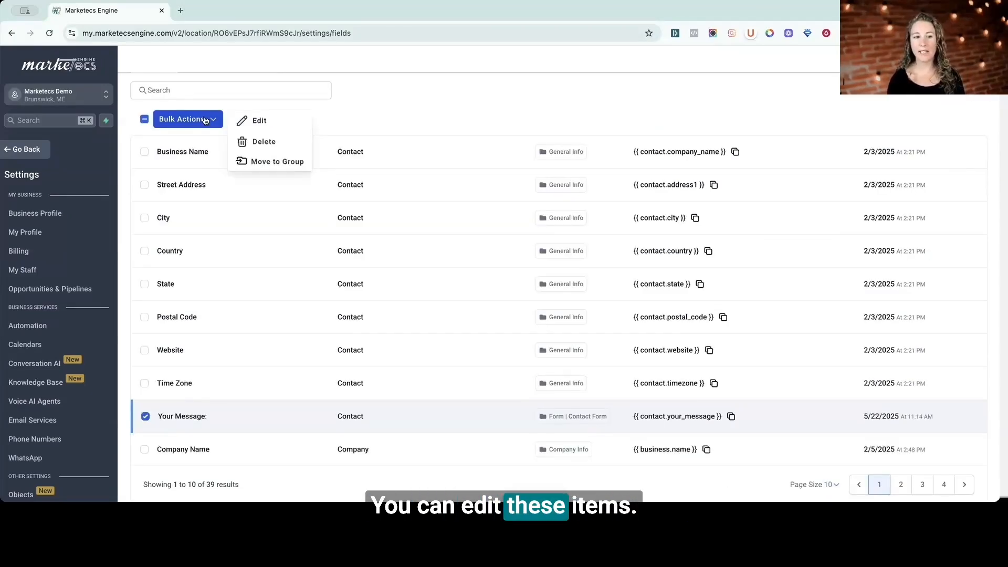
# Move the "Your Message:" contact field to the Additional Info folder.
pyautogui.click(260, 161)
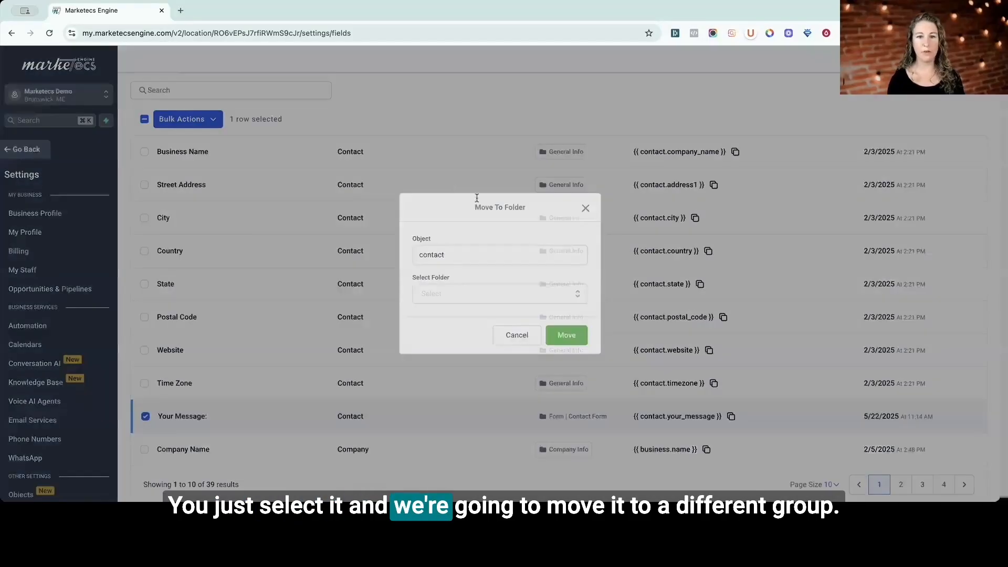
pyautogui.click(477, 299)
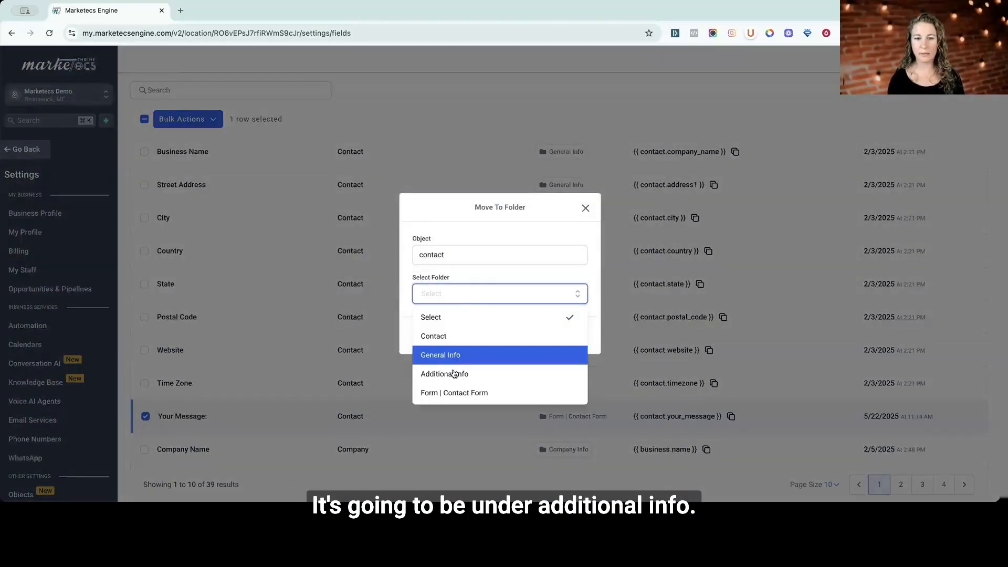
pyautogui.click(452, 374)
pyautogui.click(582, 338)
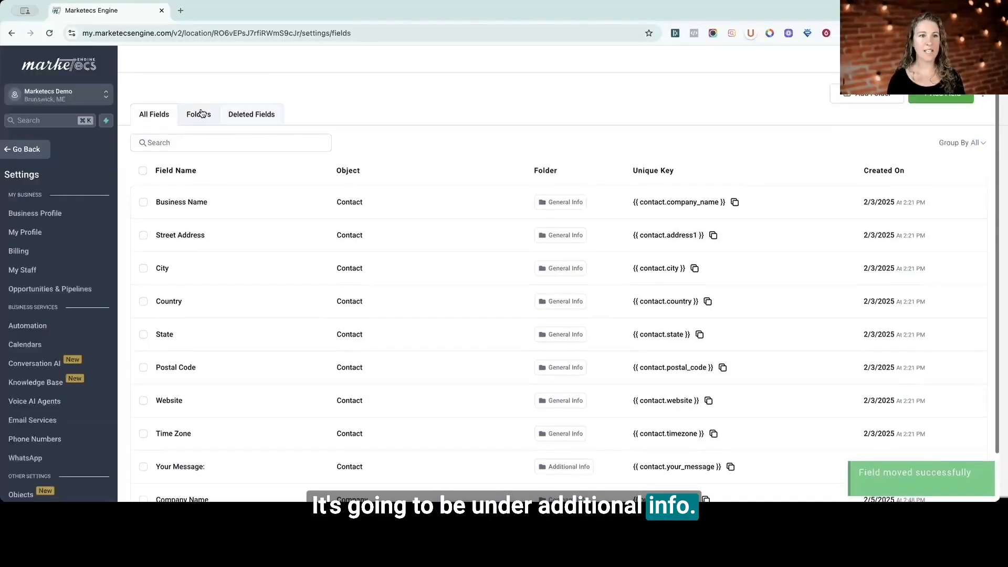
# Find the "How Ready Are You To Invest In Your Business?" field and move it to the Additional Info folder.
pyautogui.click(198, 114)
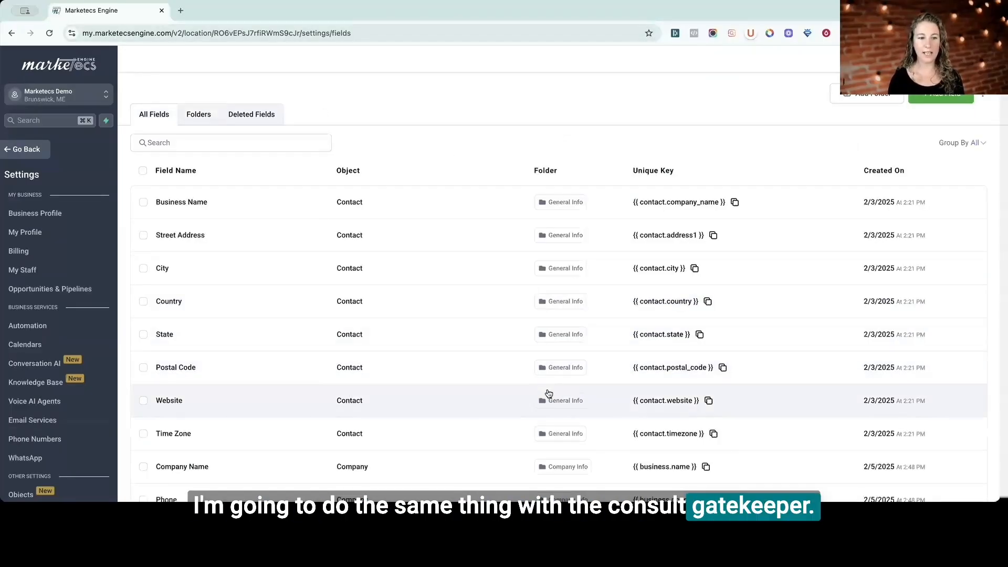
pyautogui.scroll(-2, 545, 393)
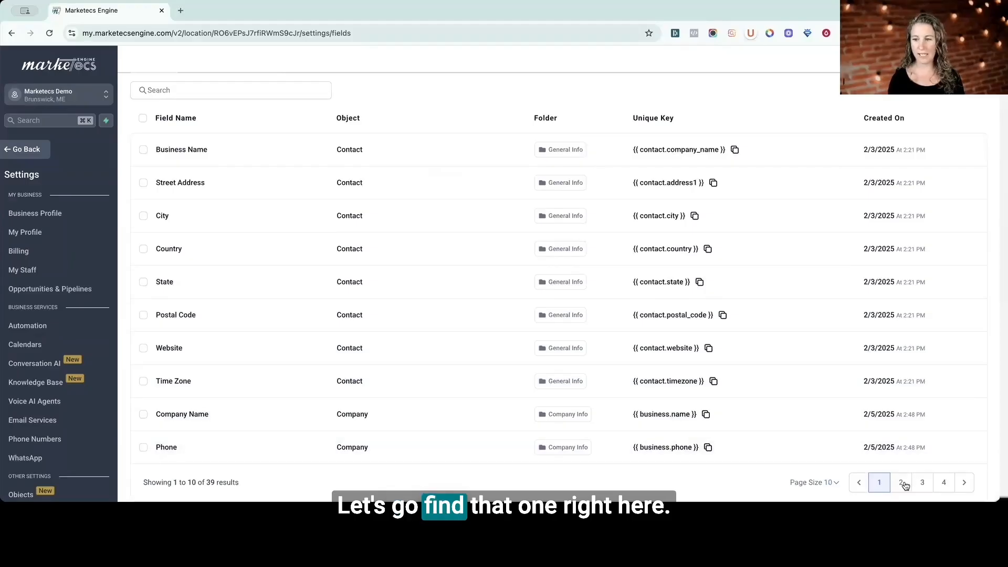
pyautogui.click(902, 483)
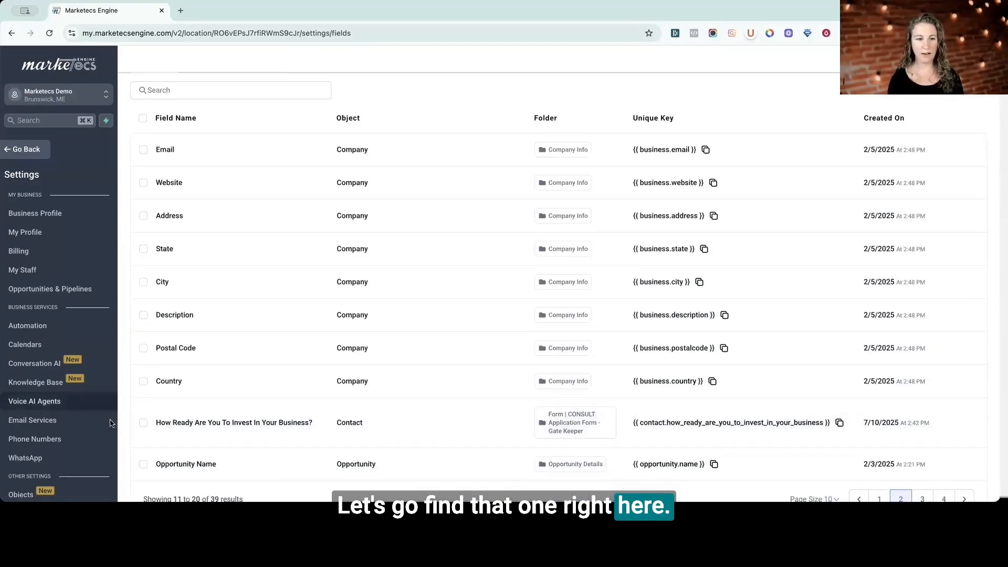
pyautogui.click(144, 423)
pyautogui.click(182, 118)
pyautogui.click(257, 160)
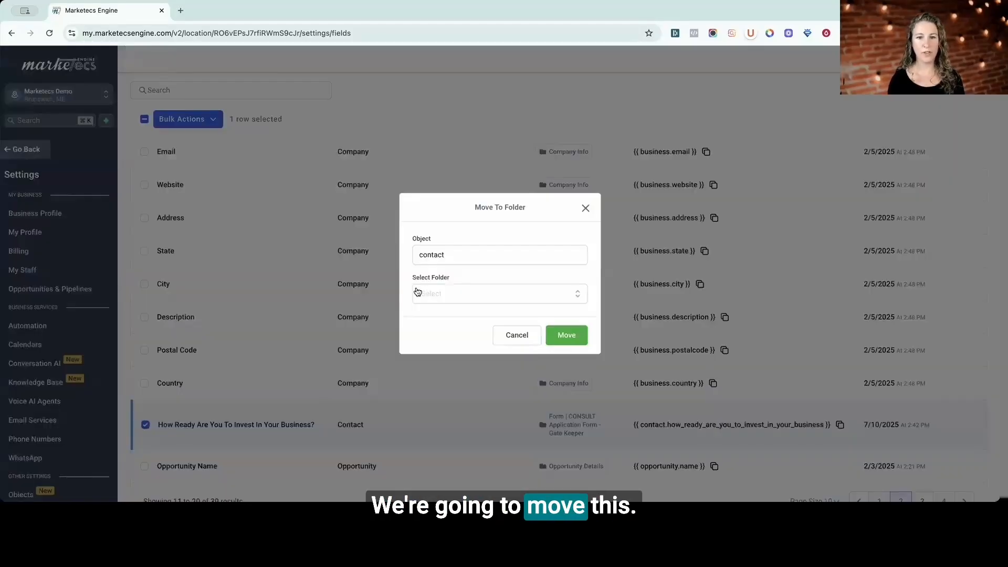
pyautogui.click(431, 292)
pyautogui.click(484, 370)
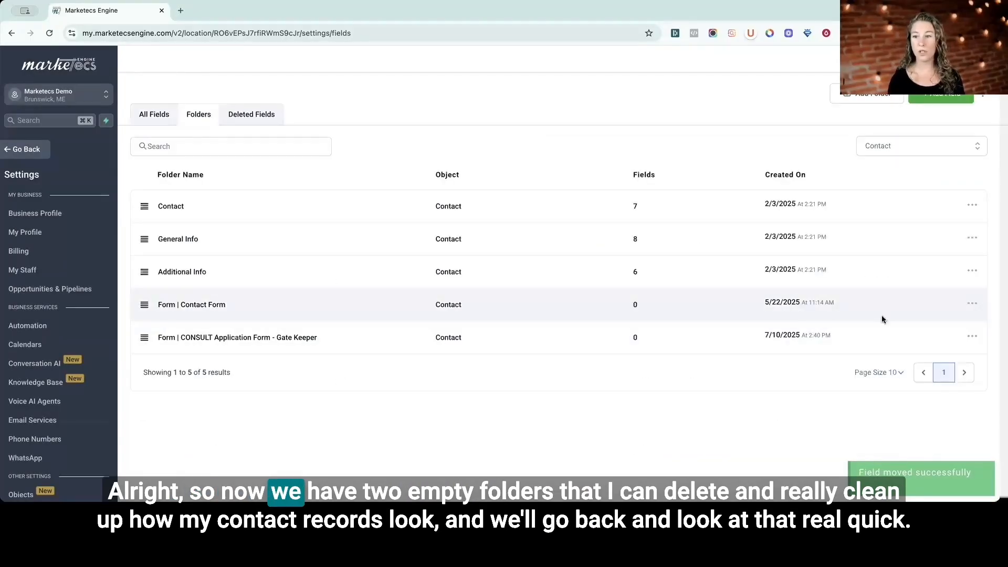
# Delete the empty folders "Form | Contact Form" and "Form | CONSULT Application Form - Gate Keeper".
pyautogui.click(971, 305)
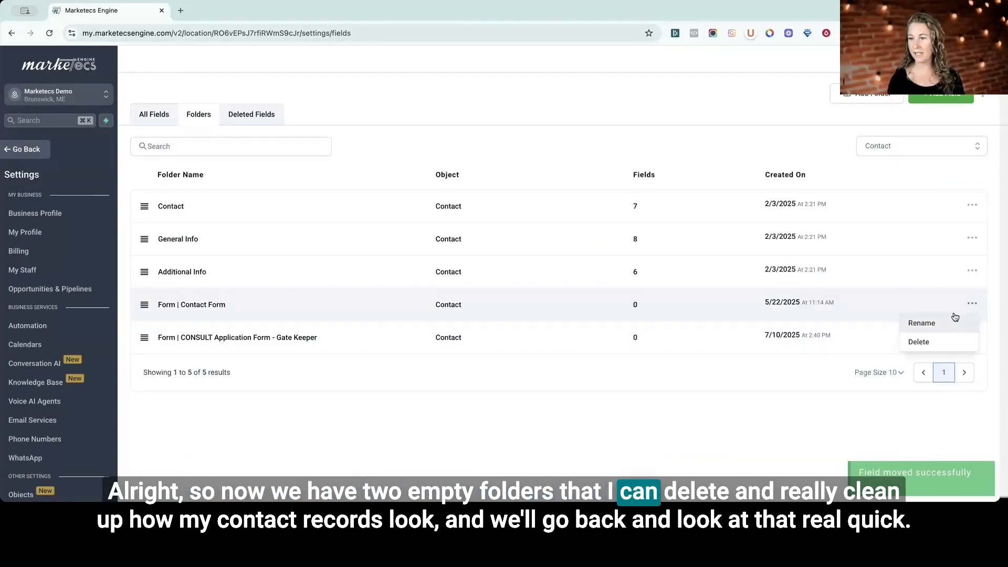
pyautogui.click(923, 348)
pyautogui.click(656, 137)
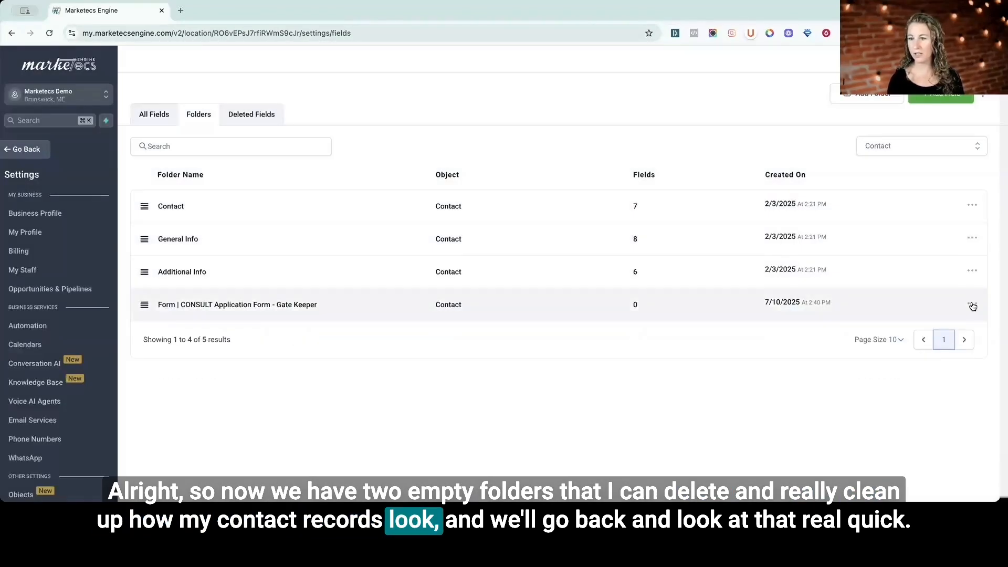
pyautogui.click(919, 342)
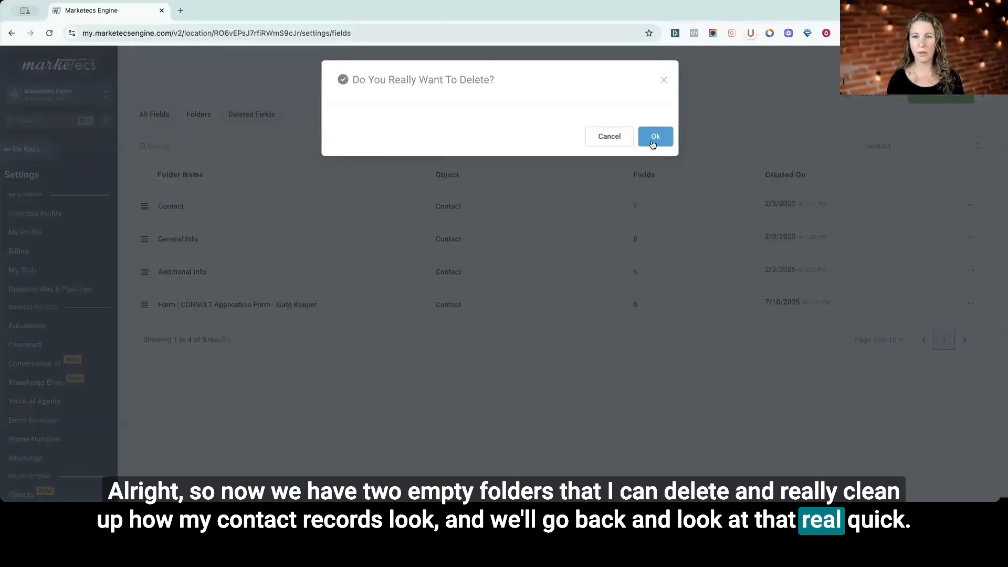
pyautogui.click(652, 137)
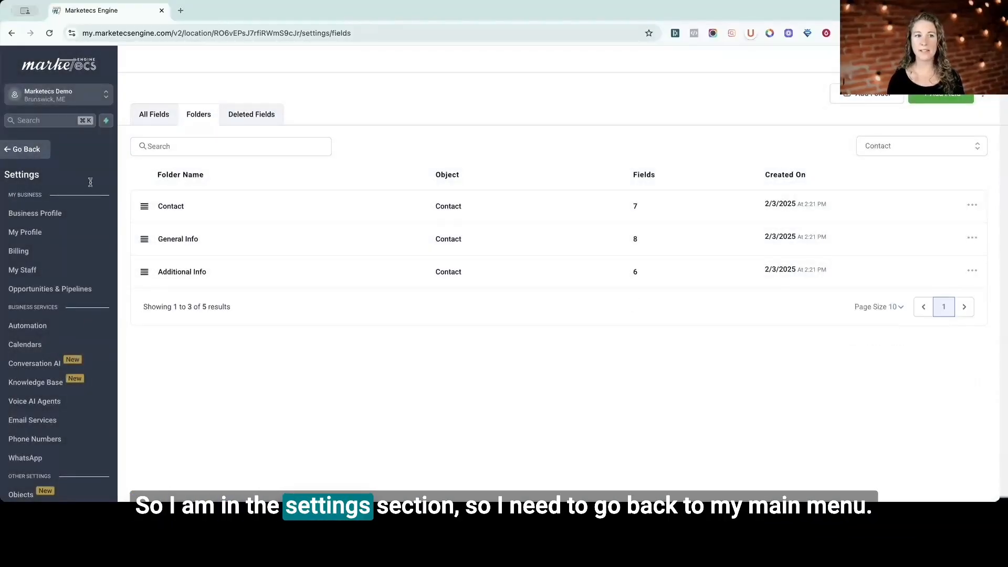
# Return to the contacts, open the first contact's record and examine the fields in its Additional Info section.
pyautogui.click(28, 150)
pyautogui.click(32, 224)
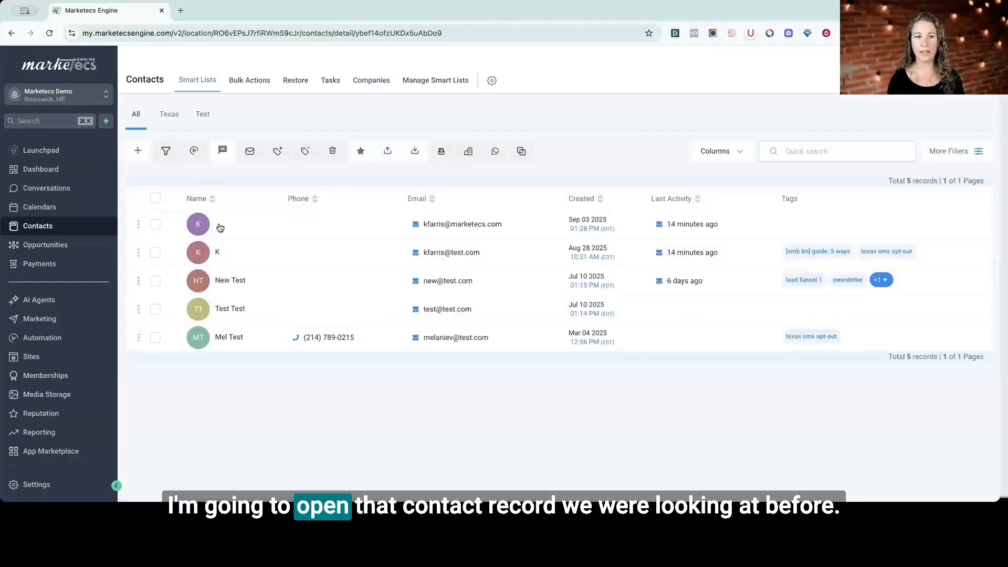
pyautogui.click(220, 227)
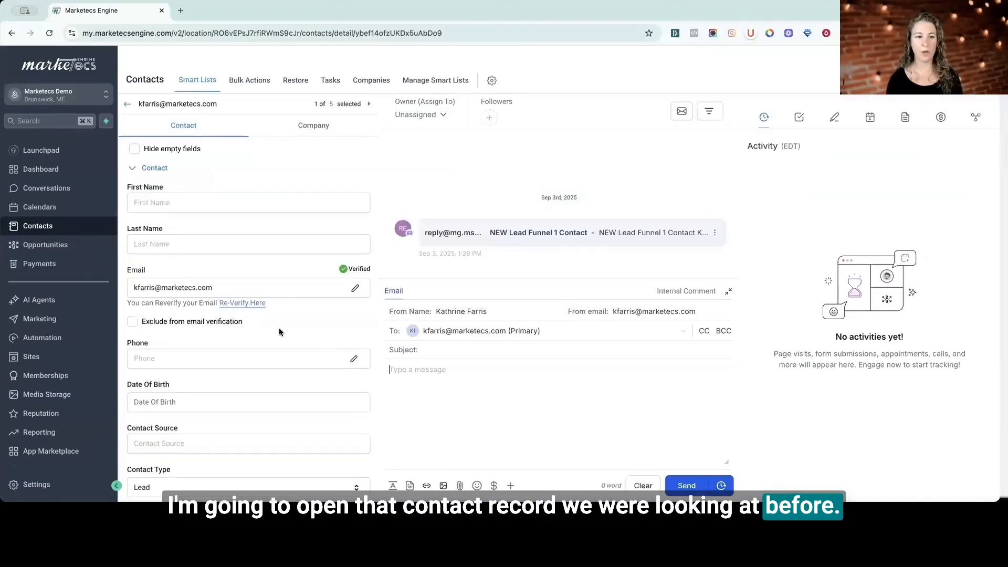
pyautogui.scroll(-5, 244, 242)
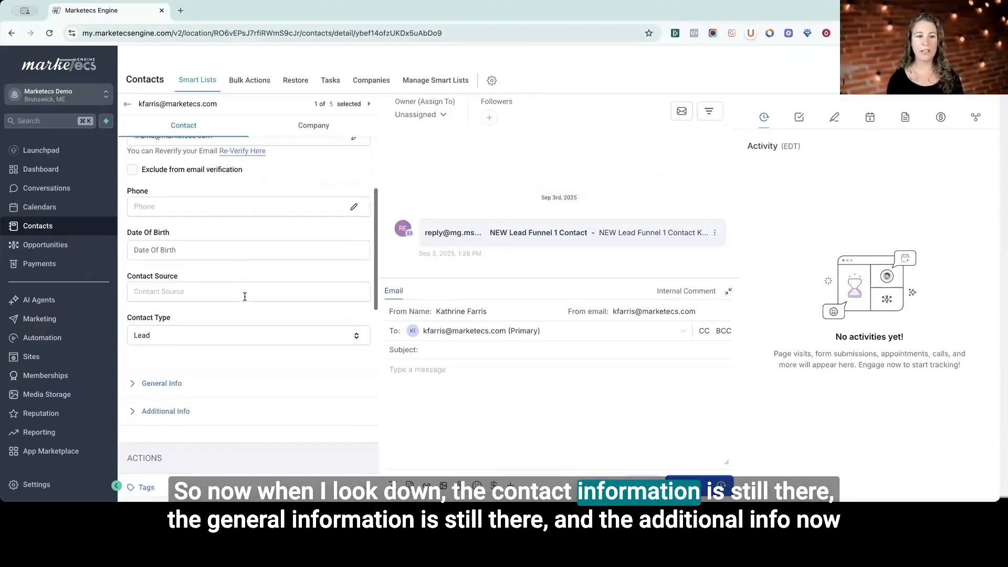
pyautogui.scroll(-1, 245, 297)
pyautogui.scroll(-1, 168, 344)
pyautogui.click(173, 316)
pyautogui.scroll(-8, 254, 293)
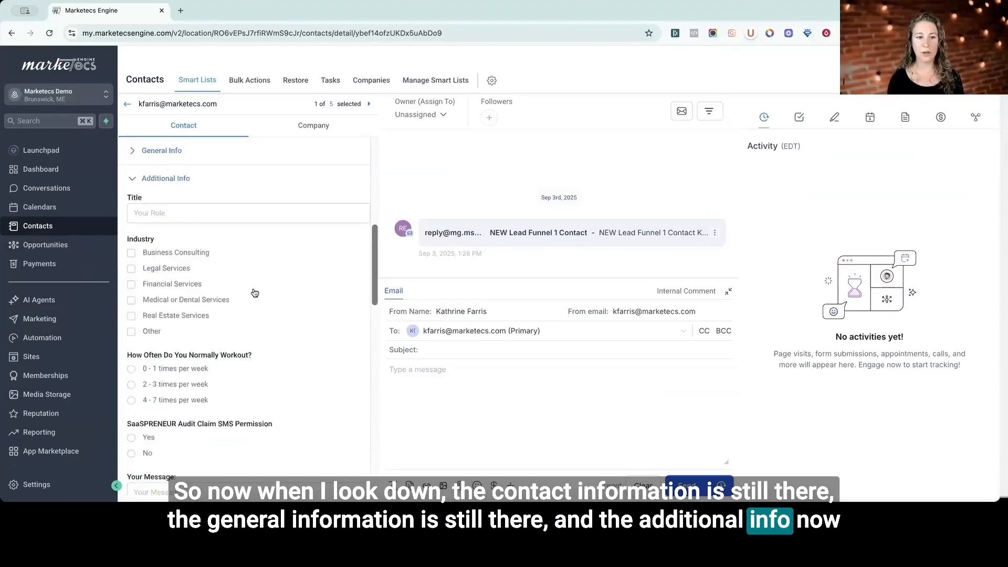
pyautogui.scroll(-3, 255, 293)
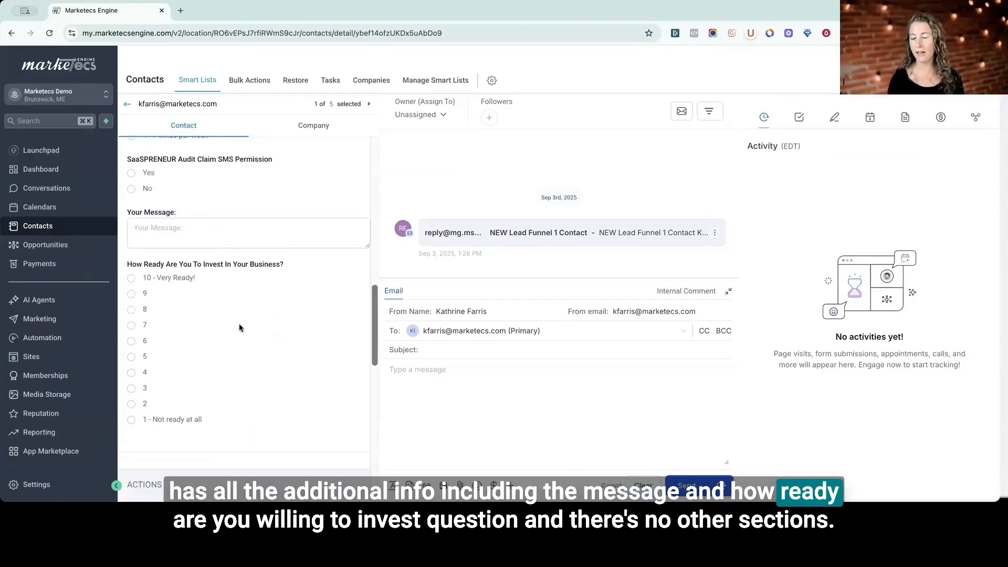
pyautogui.scroll(15, 241, 326)
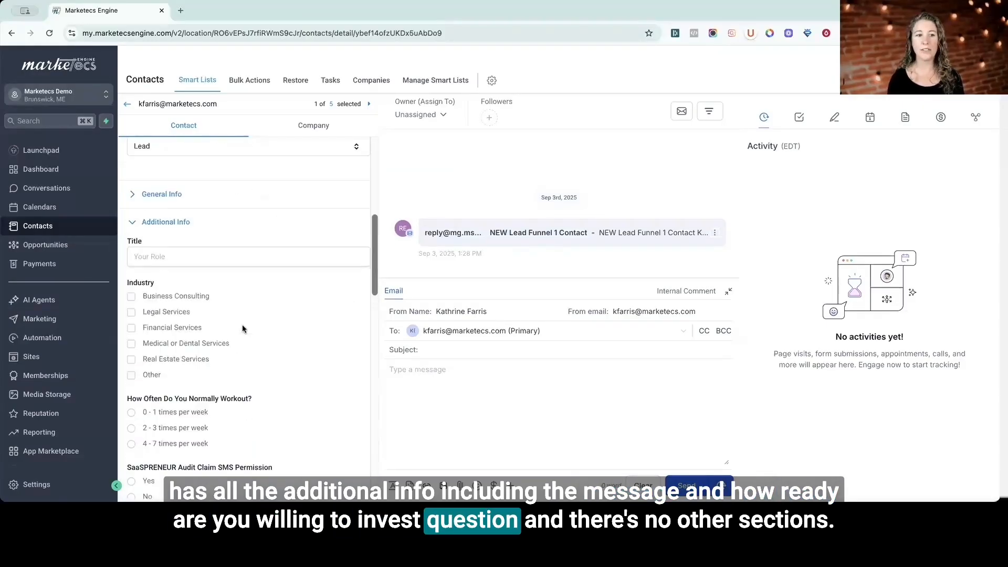
# Collapse the Additional Info and Contact sections of the contact record.
pyautogui.click(134, 409)
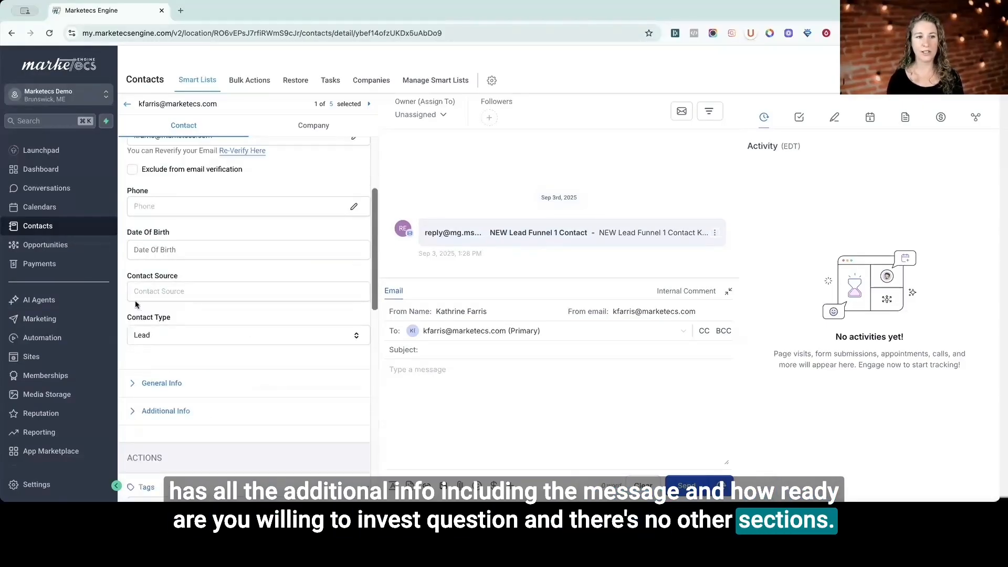
pyautogui.scroll(5, 137, 294)
pyautogui.click(133, 169)
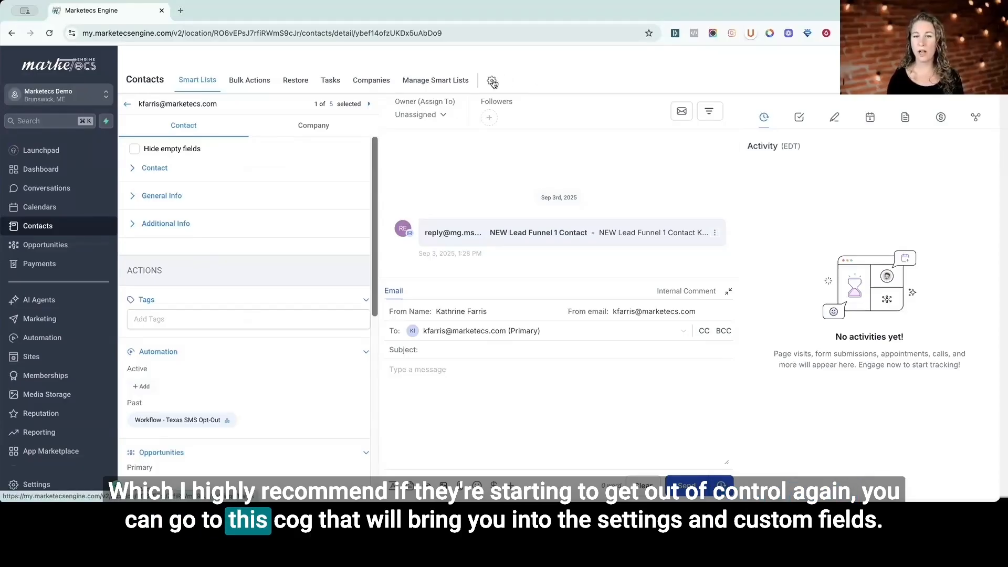
# Go back to the custom fields settings and look through the settings list.
pyautogui.scroll(-4, 66, 368)
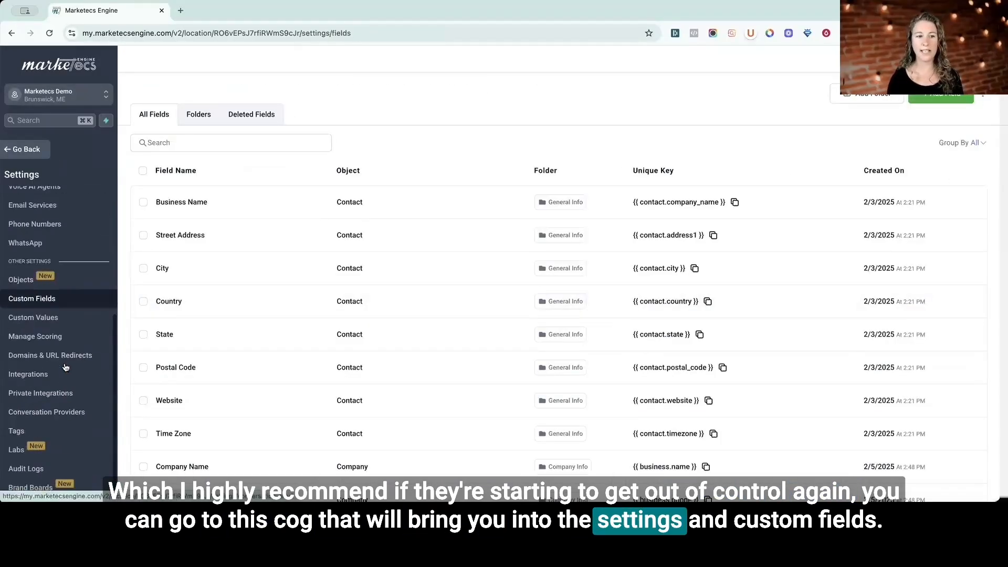